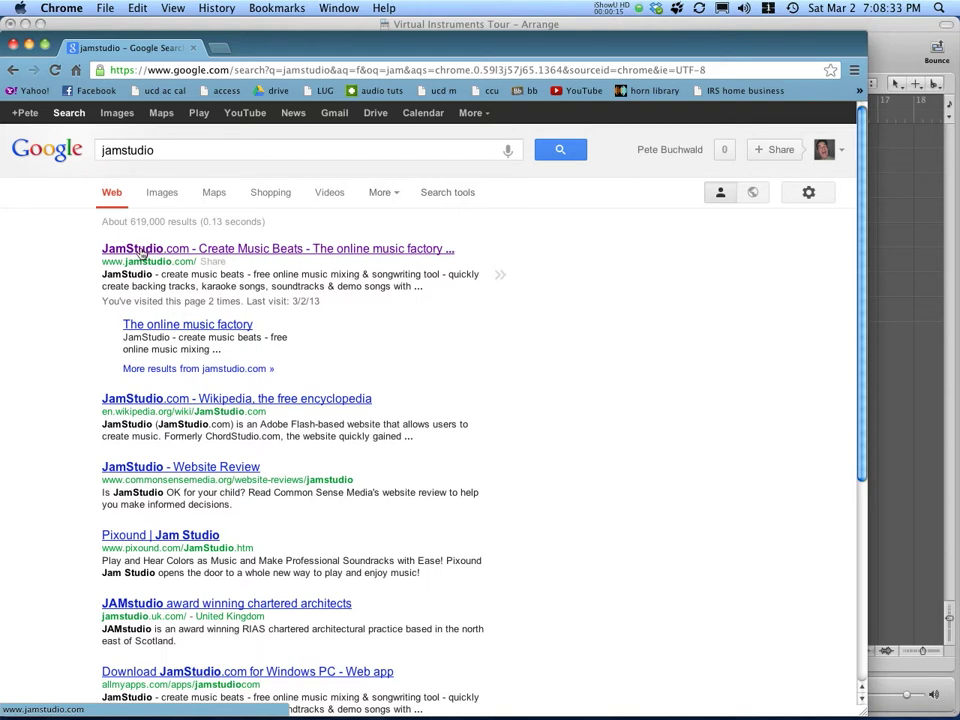
# Open the 'JamStudio.com - Create Music Beats' result from the Google search for jamstudio.
pyautogui.click(184, 255)
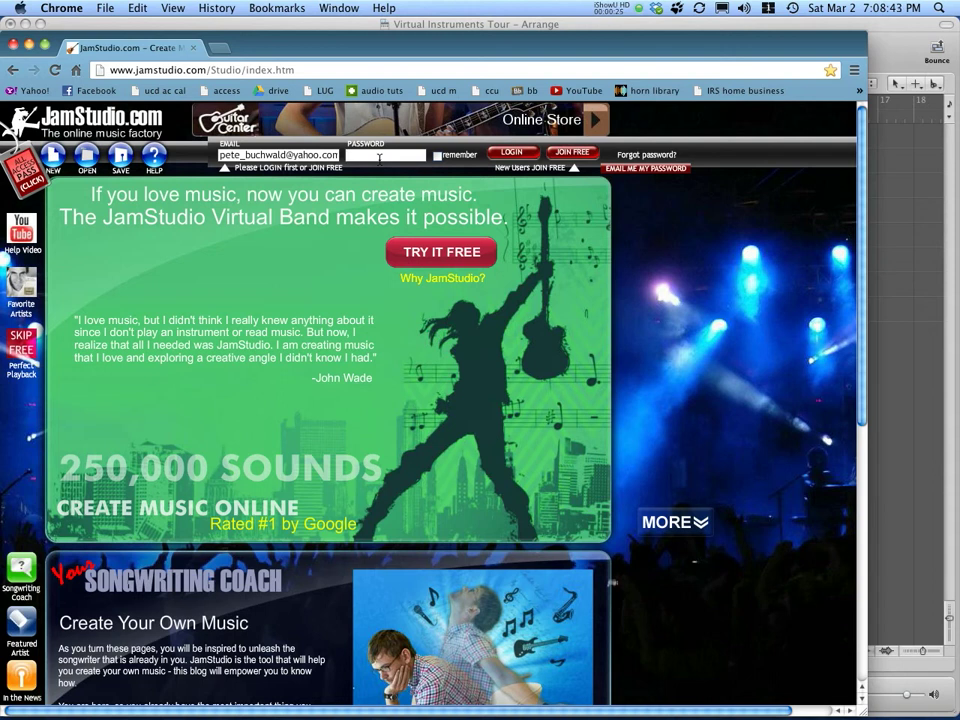
# Submit the login password and unlock the free 10-minute trial.
pyautogui.press('Return')
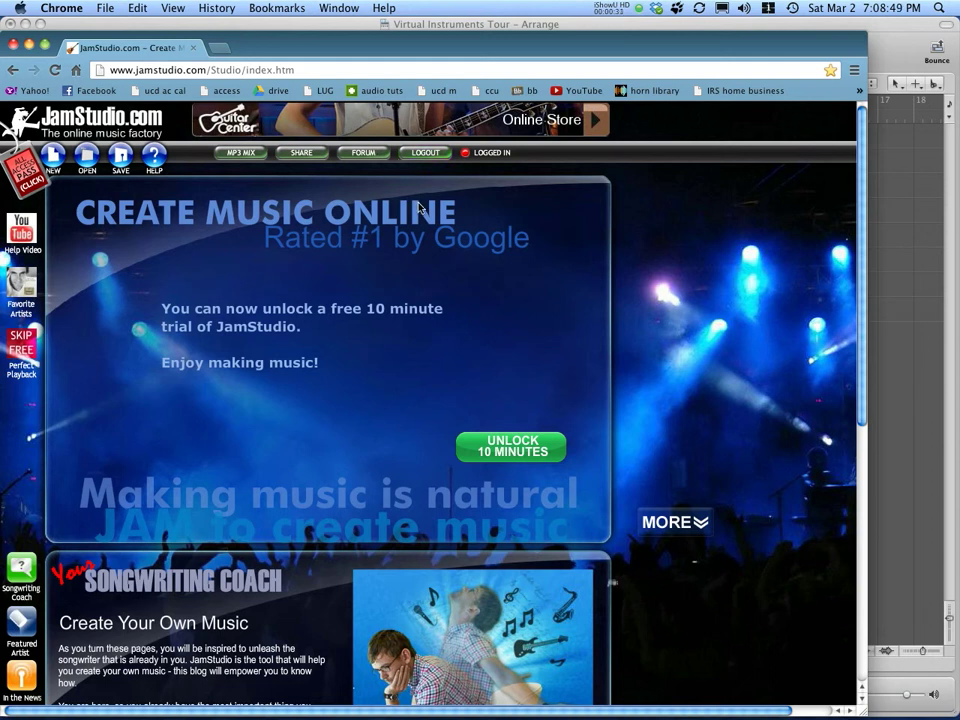
pyautogui.click(500, 450)
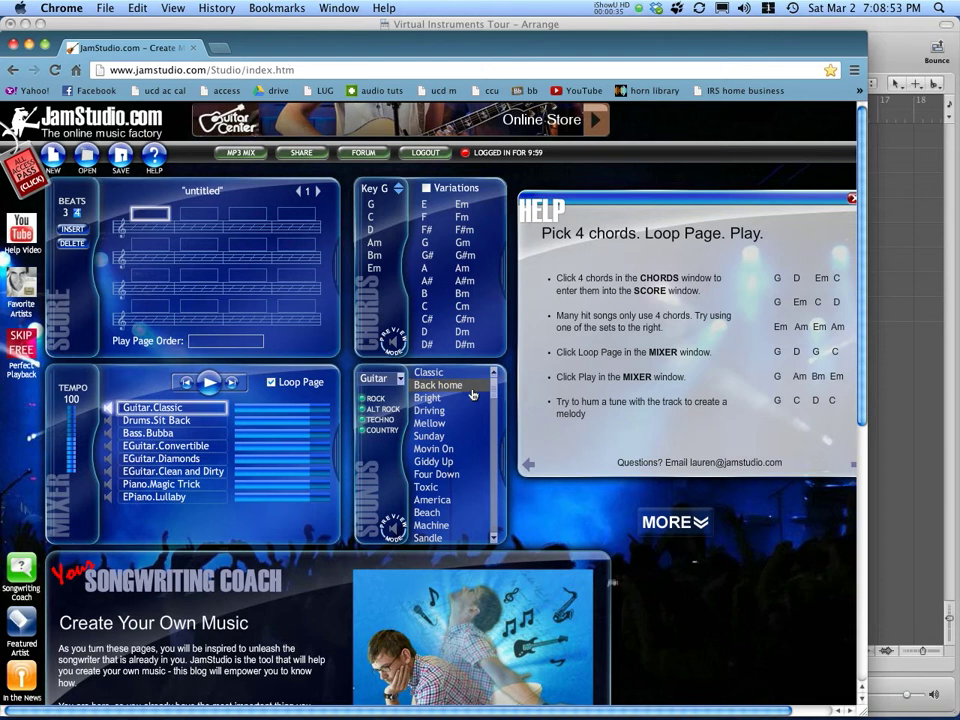
# Close the help panel, raise the tempo to 120, and step the song key to C.
pyautogui.click(853, 199)
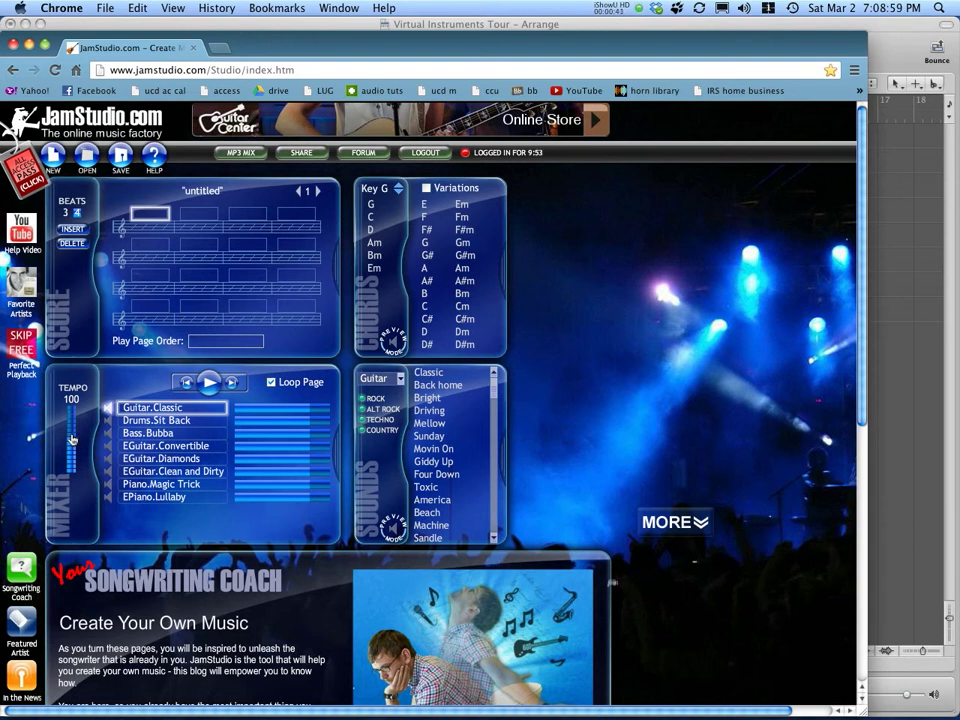
pyautogui.moveTo(71, 440); pyautogui.dragTo(71, 430)
pyautogui.click(397, 192)
pyautogui.click(398, 188)
pyautogui.click(398, 188)
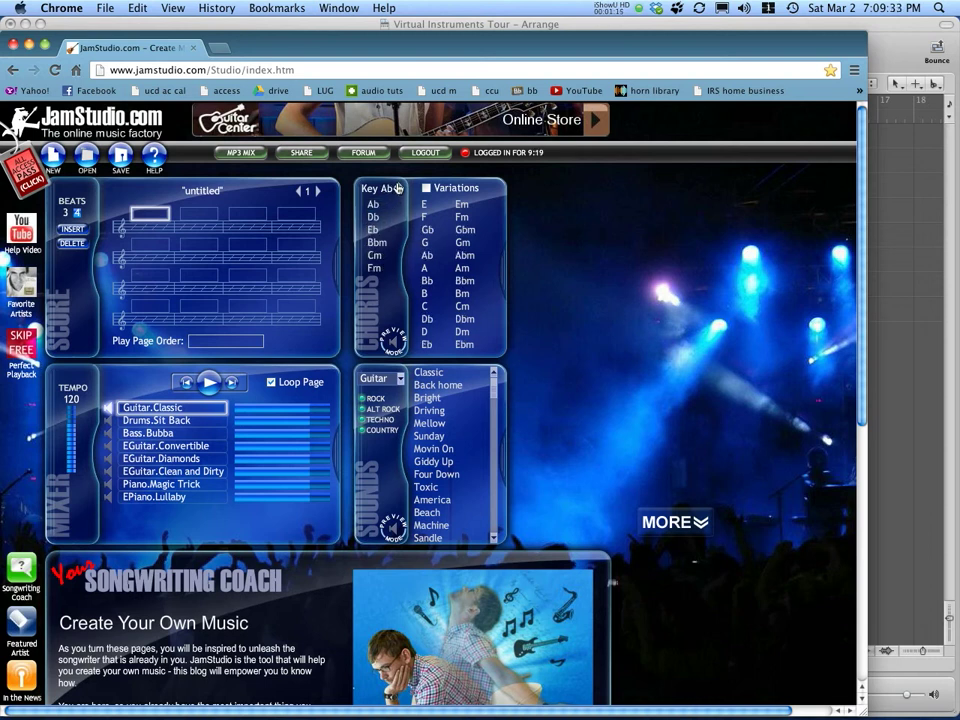
pyautogui.click(398, 188)
pyautogui.click(398, 188)
pyautogui.click(398, 188)
pyautogui.click(398, 188)
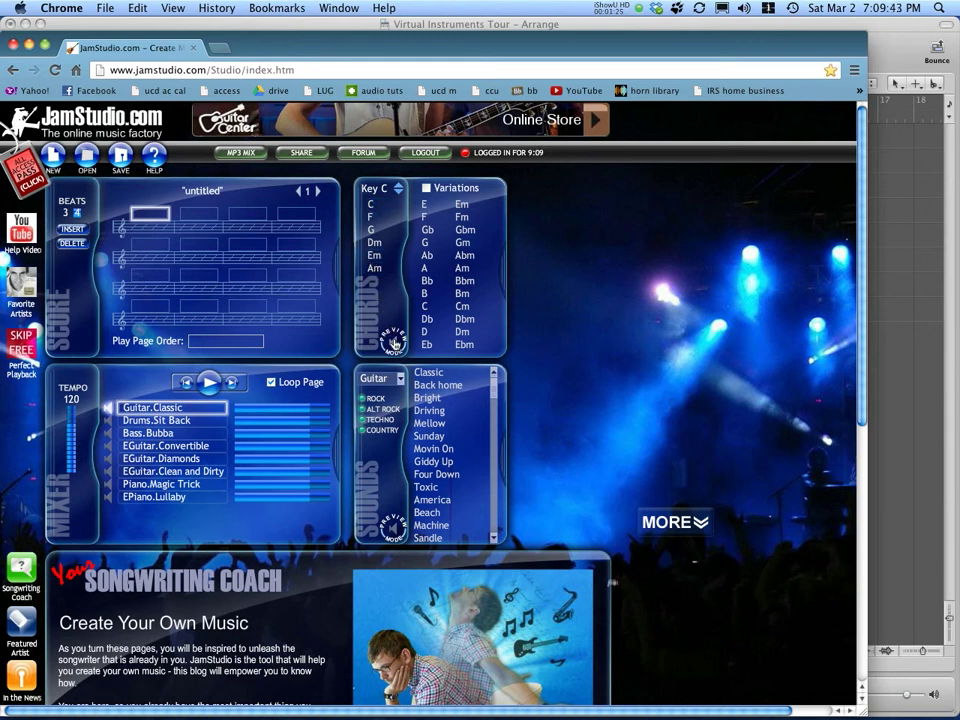
# Enter chords C, G, Am, F in the first score row and Dm, C, F, G in the second.
pyautogui.click(370, 208)
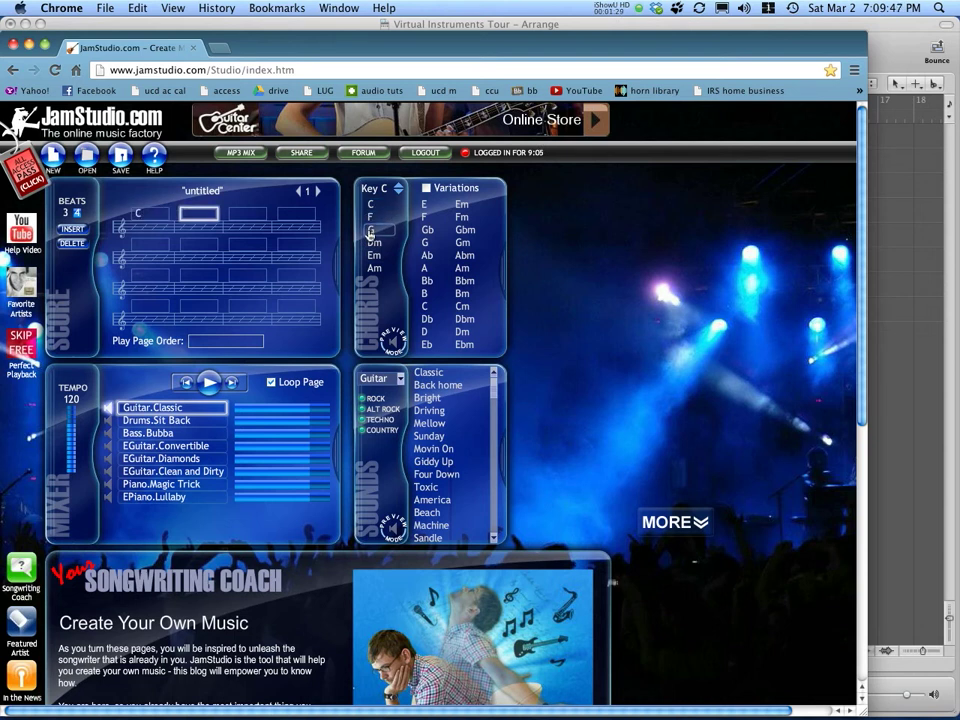
pyautogui.click(370, 230)
pyautogui.click(373, 267)
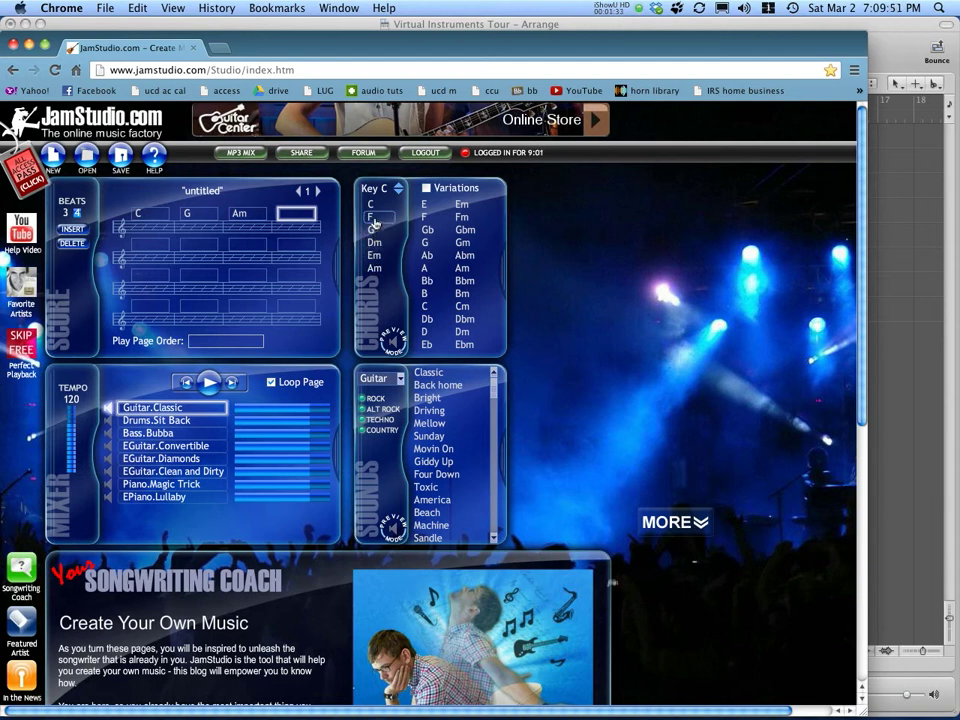
pyautogui.click(372, 217)
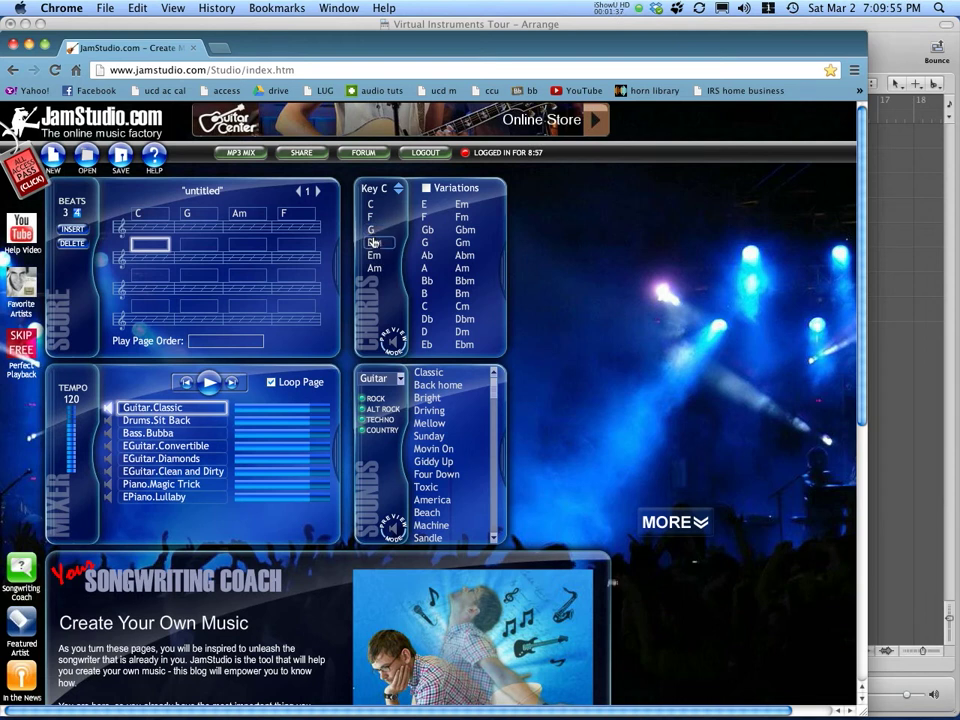
pyautogui.click(374, 242)
pyautogui.click(375, 206)
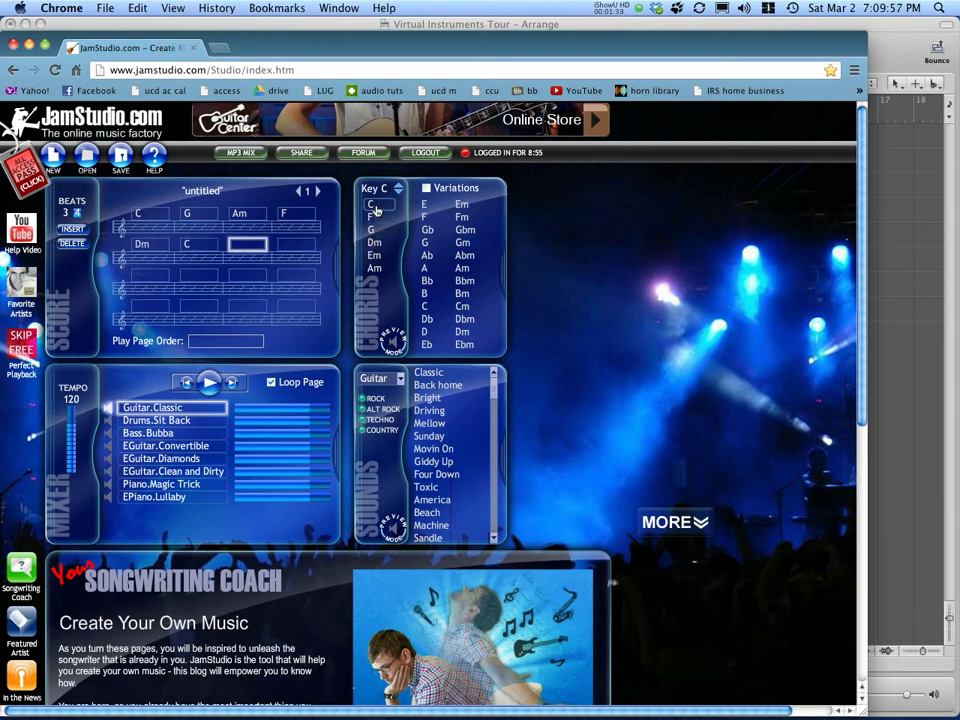
pyautogui.click(373, 217)
pyautogui.click(374, 230)
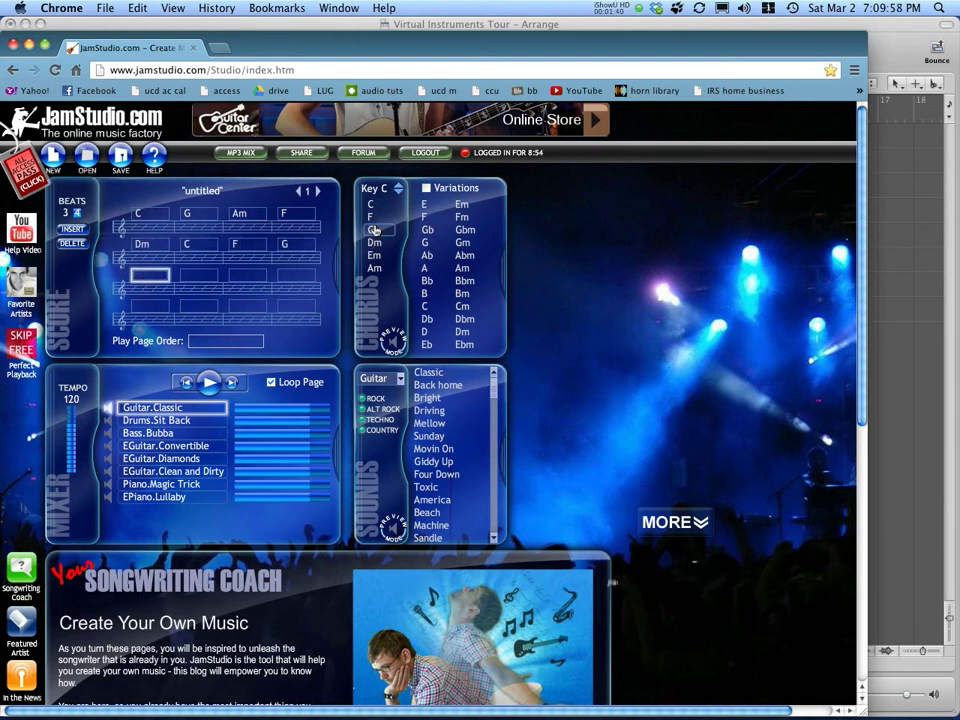
pyautogui.click(211, 388)
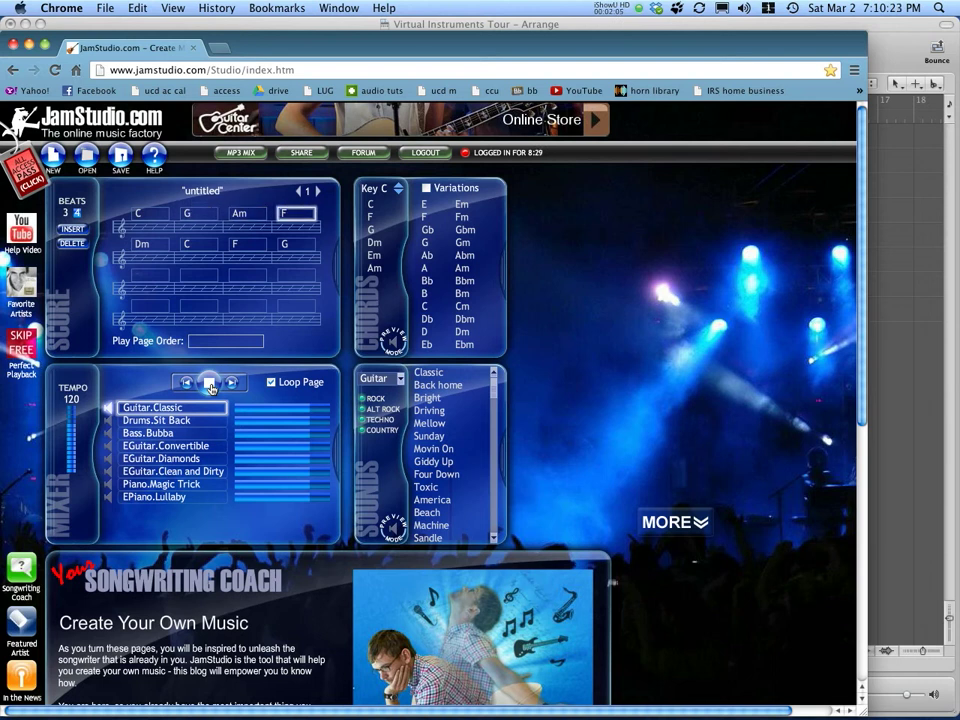
pyautogui.click(210, 384)
# Play the chord loop, switch the guitar from Bright to Driving, check drums and bass, then stop.
pyautogui.click(208, 383)
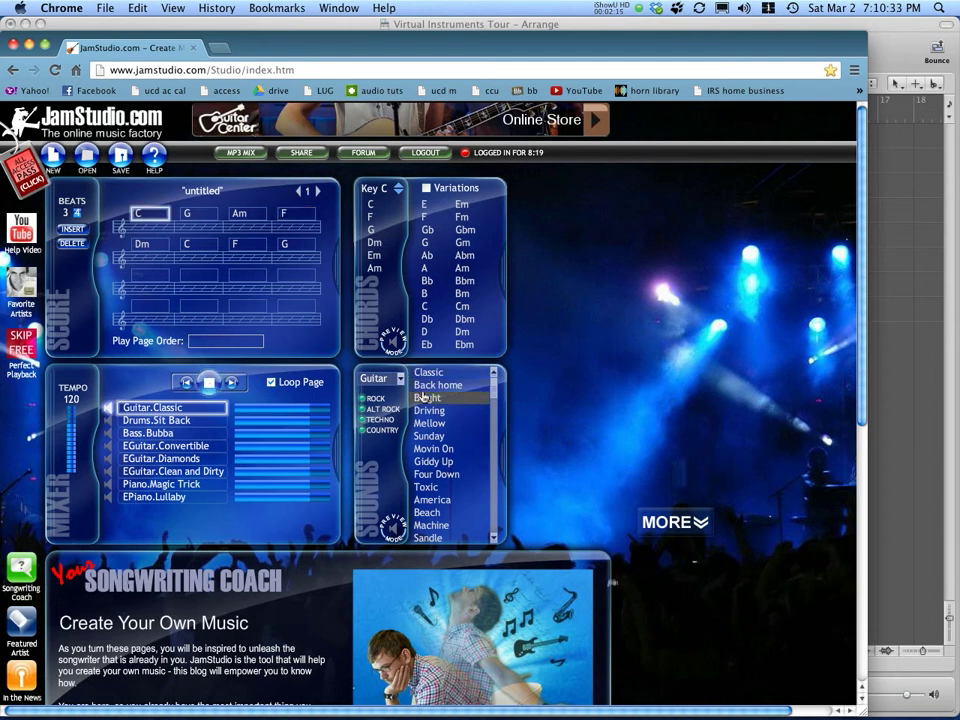
pyautogui.click(427, 398)
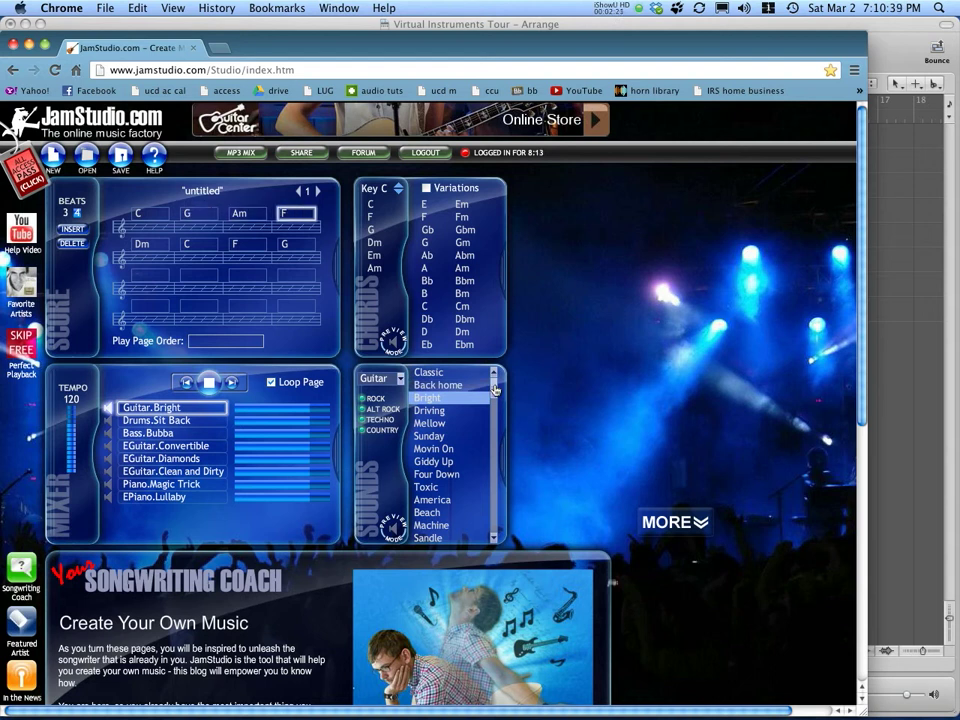
pyautogui.click(430, 411)
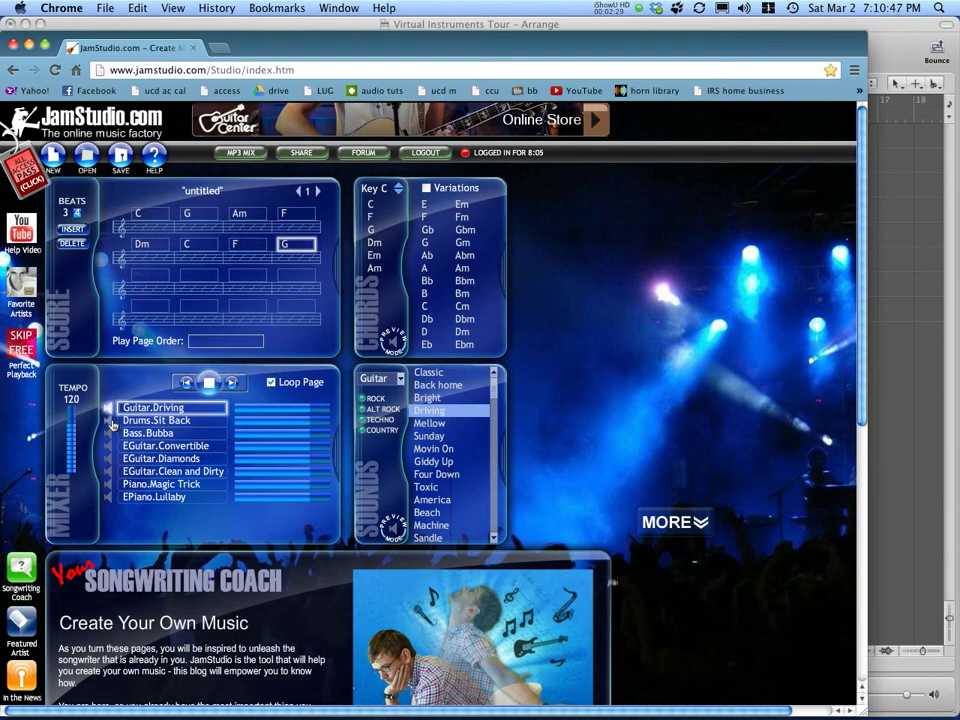
pyautogui.click(111, 421)
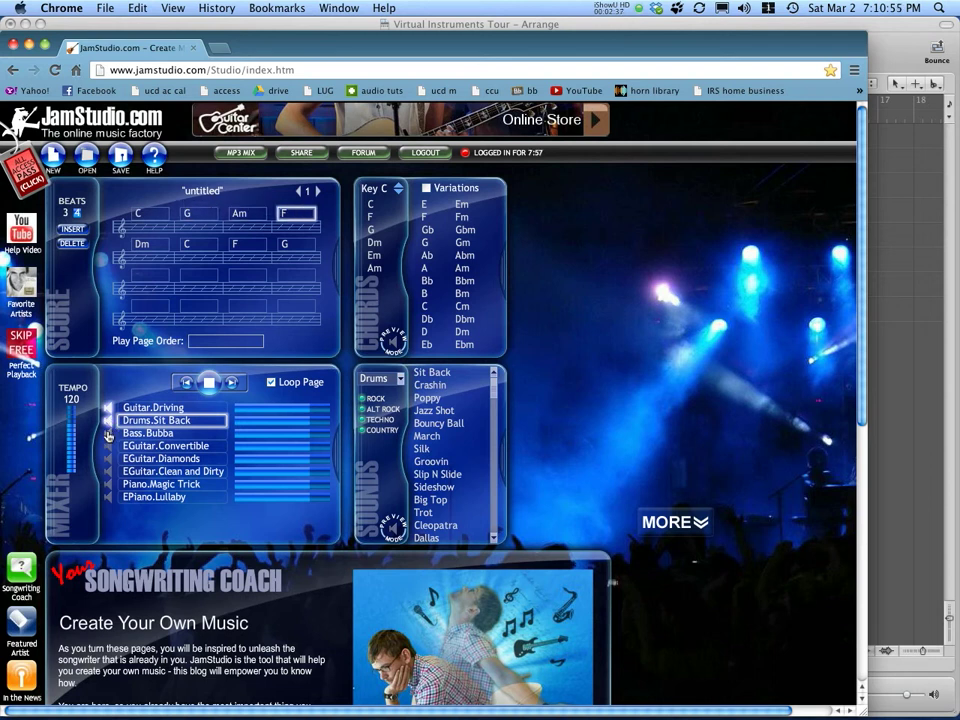
pyautogui.click(109, 433)
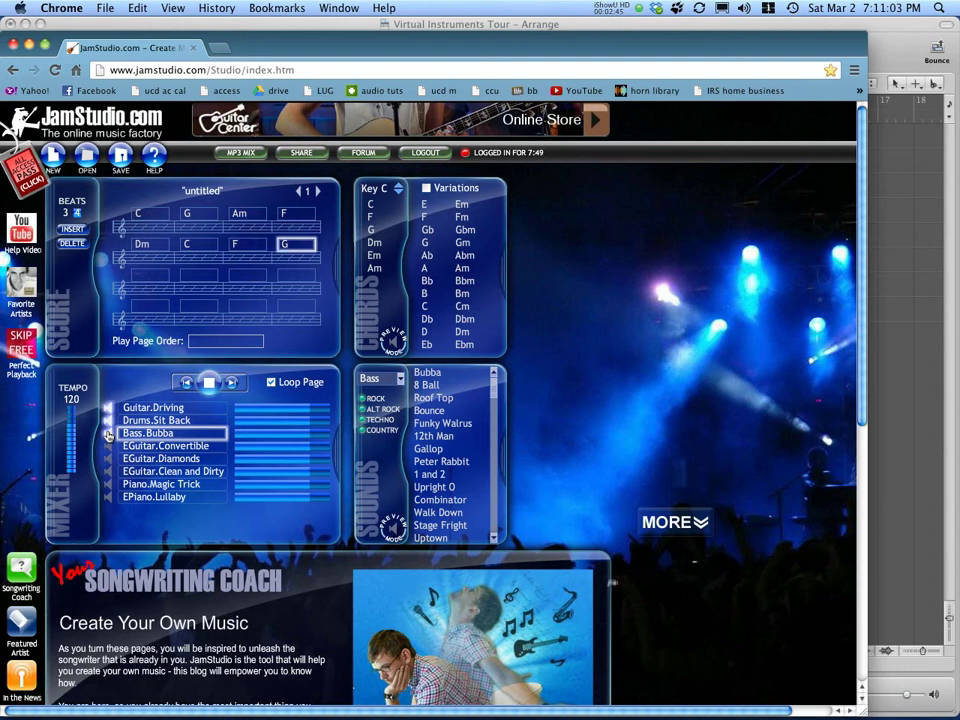
pyautogui.click(209, 384)
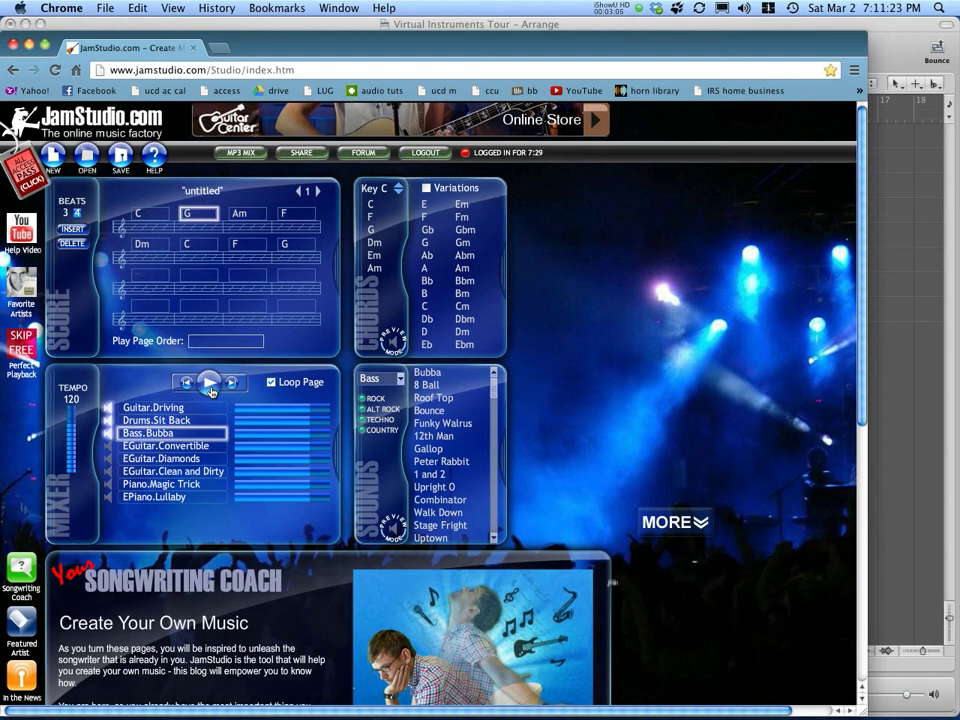
# Switch to Logic Pro and open the EZdrummer instrument on track 2.
pyautogui.press('super+Tab')
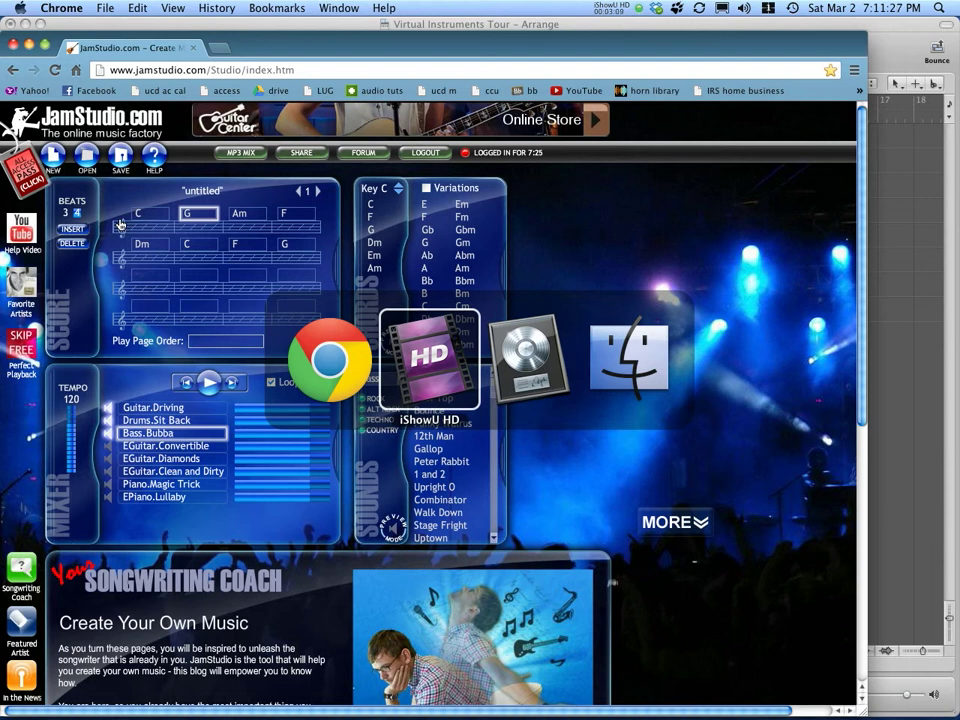
pyautogui.press('super+Tab')
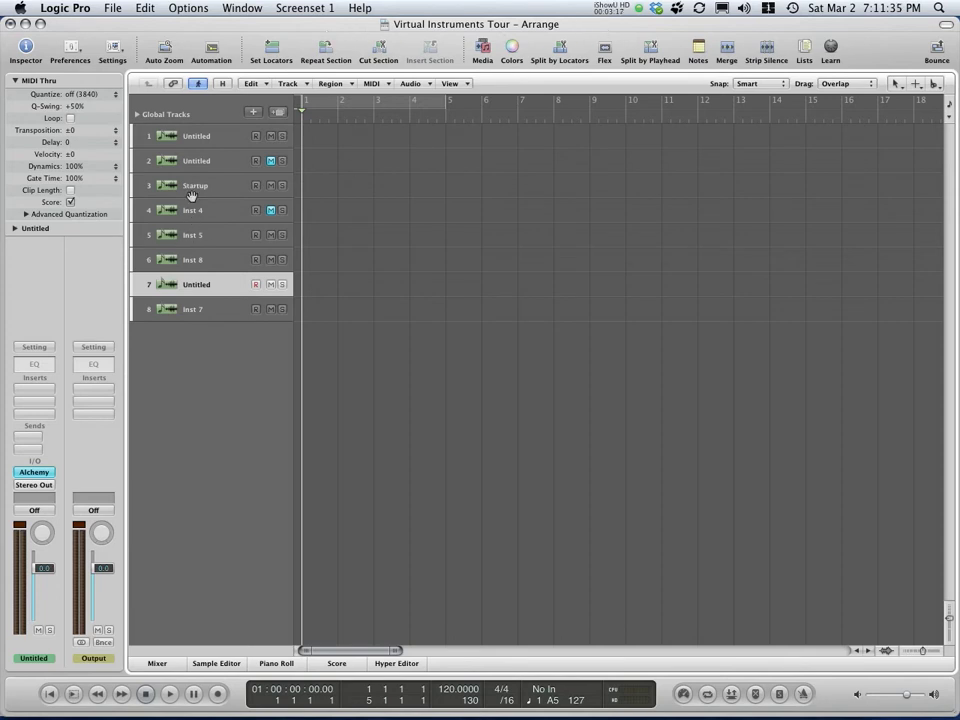
pyautogui.click(193, 162)
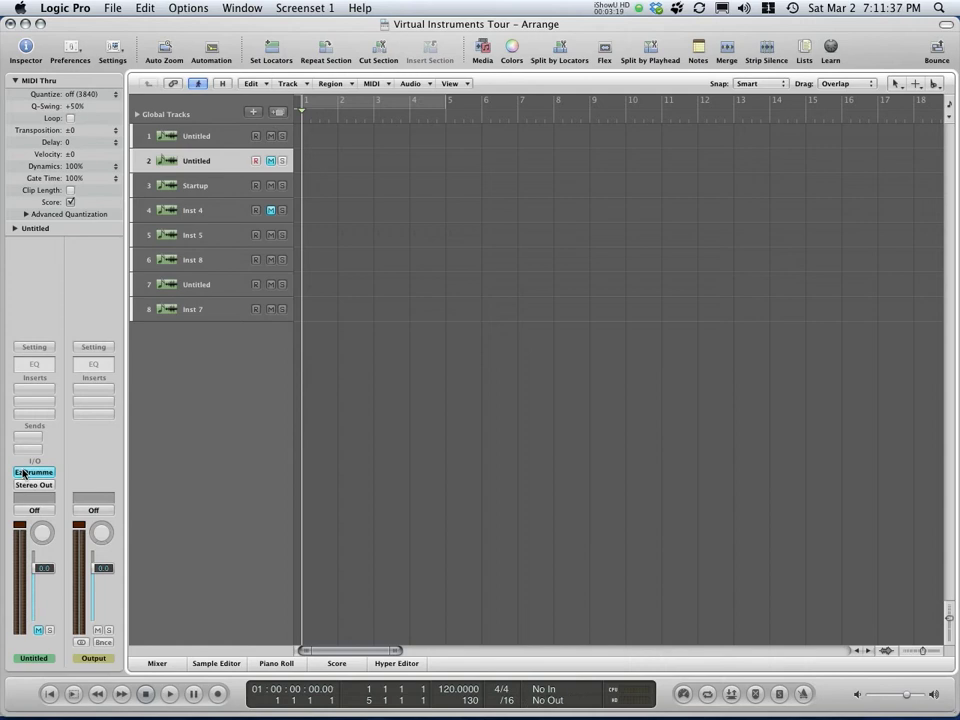
pyautogui.click(24, 473)
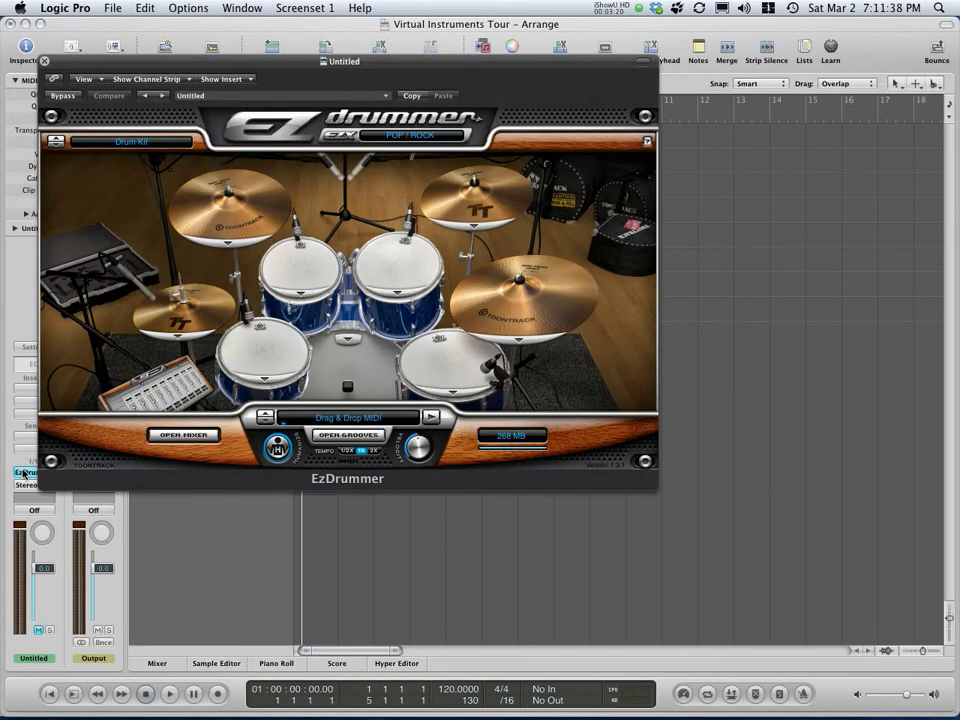
# Keep the POP / ROCK kit, view the EZdrummer mixer, and bring up the grooves library.
pyautogui.click(410, 134)
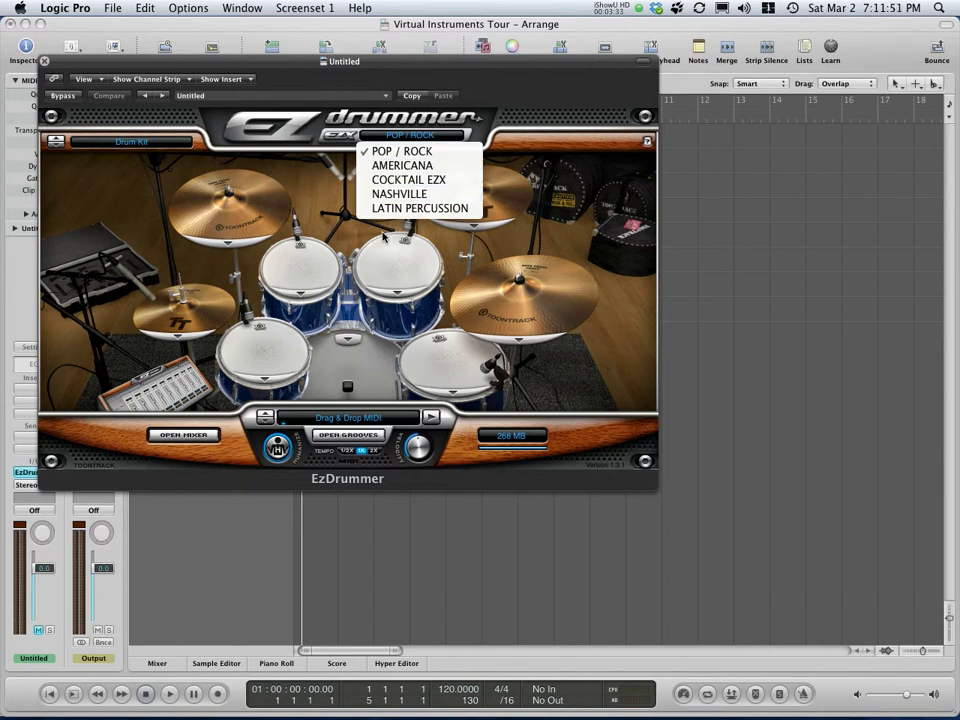
pyautogui.click(555, 101)
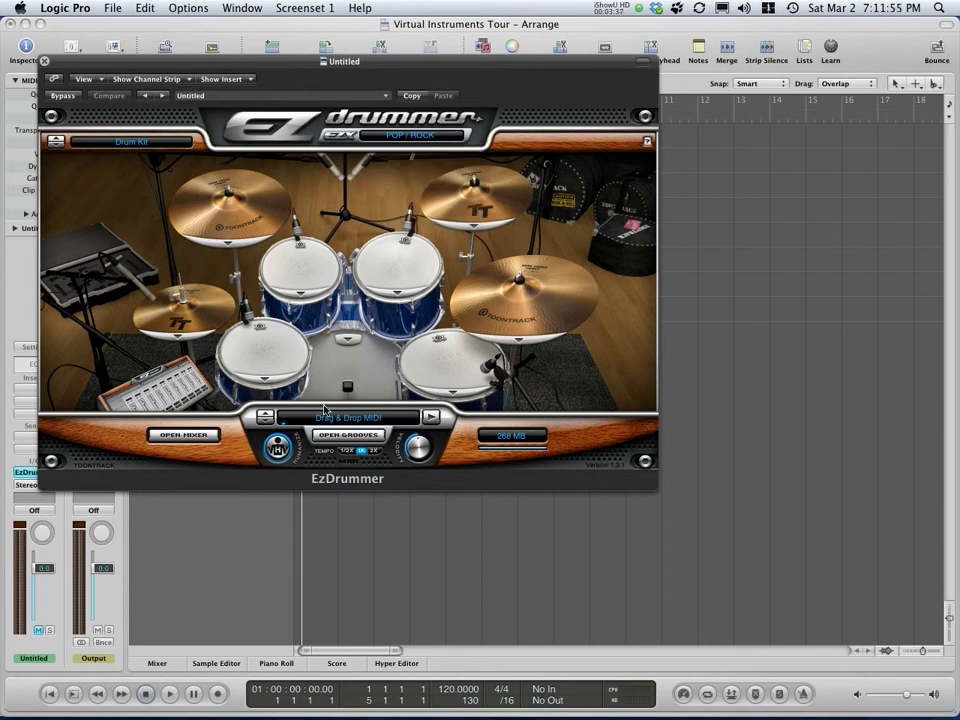
pyautogui.click(183, 435)
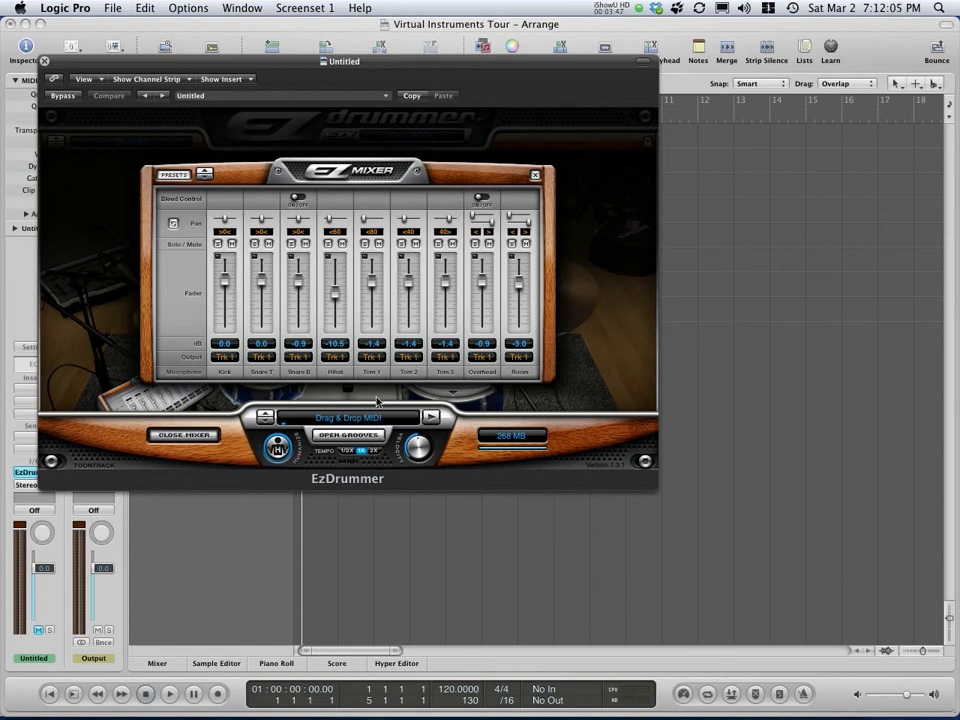
pyautogui.click(354, 434)
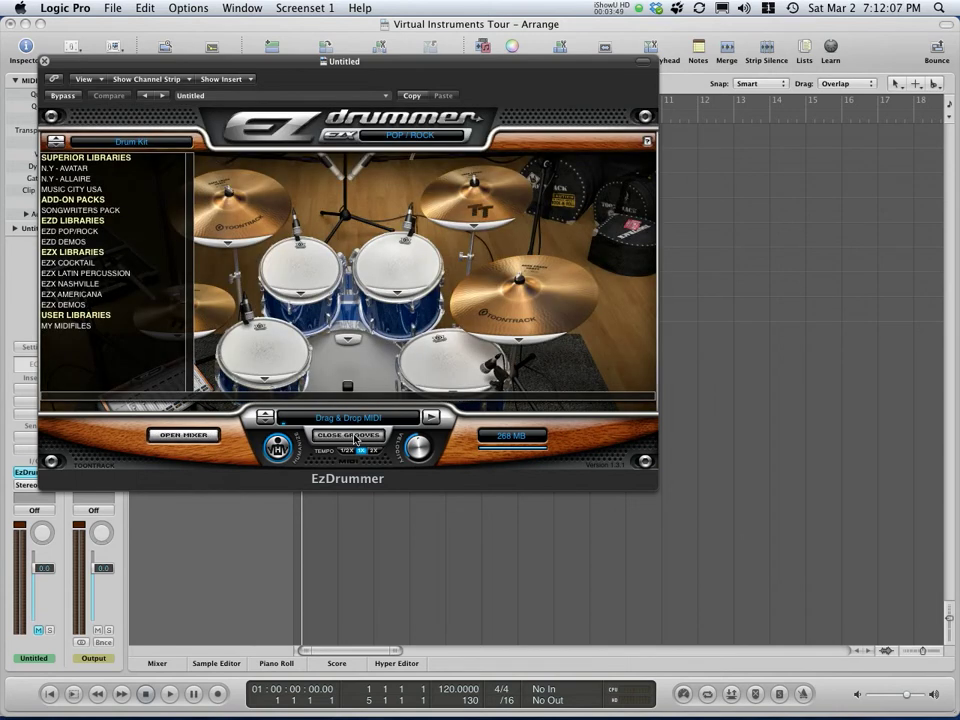
# Select GROOVE 01 from the EZD POP/ROCK 4/4 straight grooves.
pyautogui.click(350, 435)
pyautogui.click(345, 436)
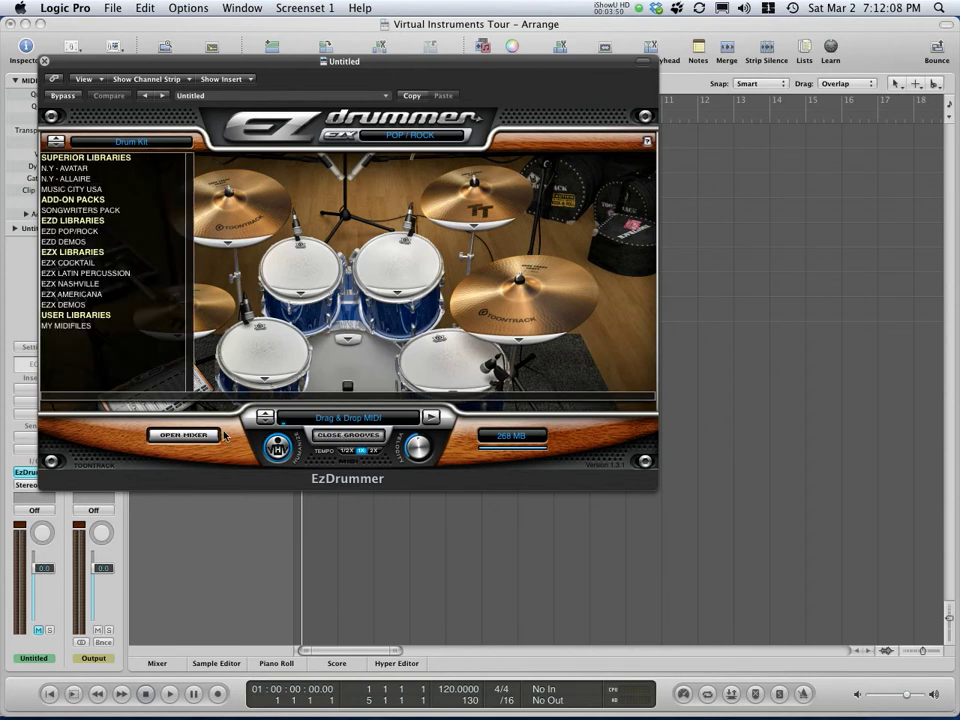
pyautogui.click(72, 231)
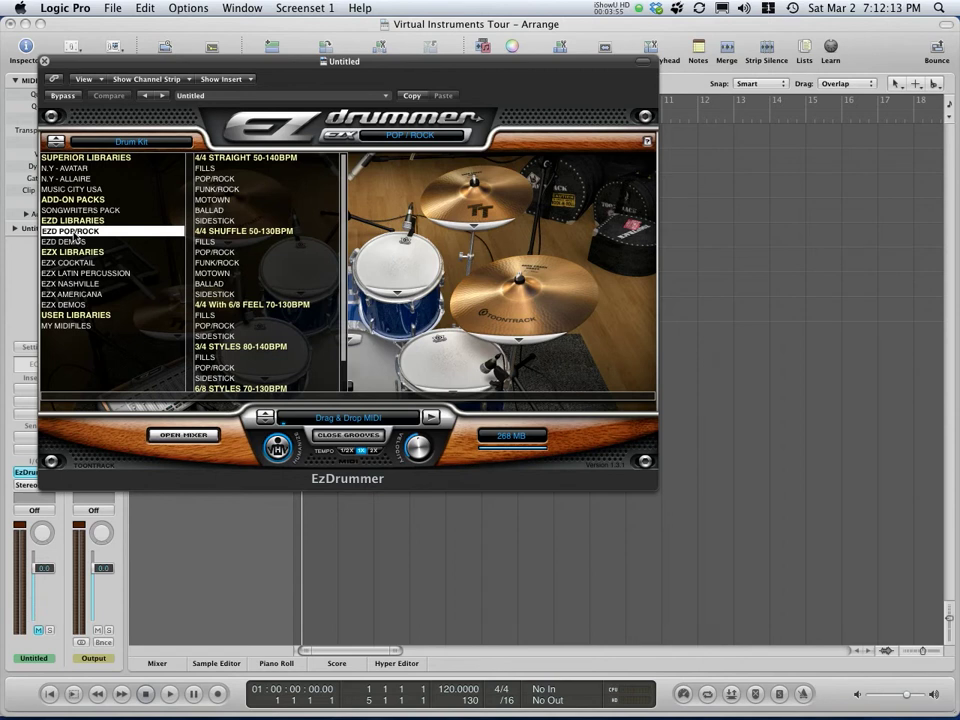
pyautogui.moveTo(225, 62); pyautogui.dragTo(665, 114)
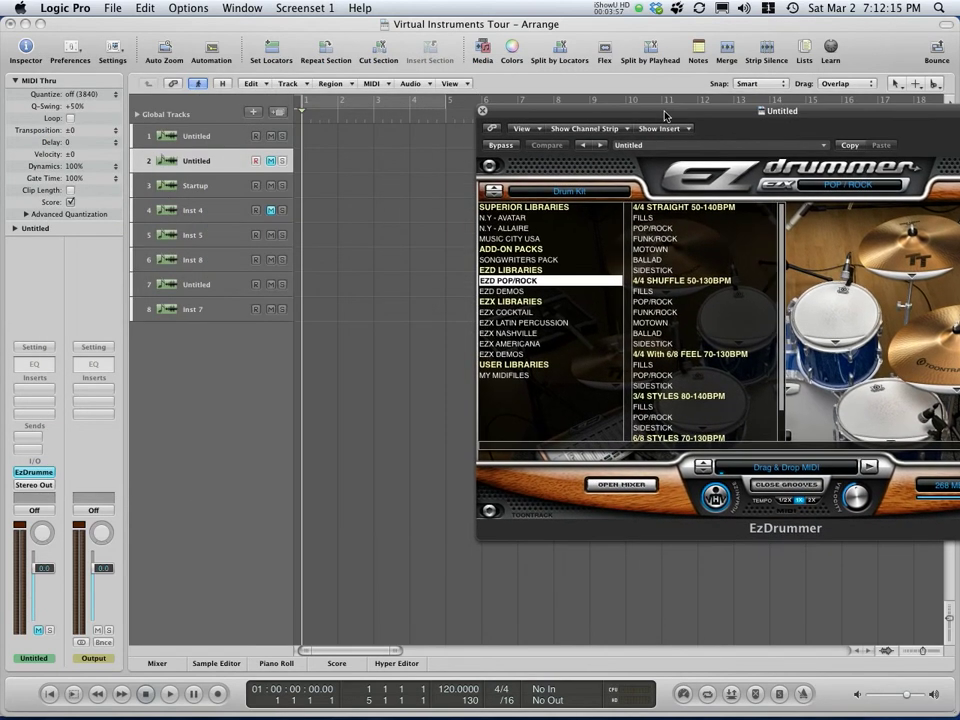
pyautogui.click(527, 281)
pyautogui.click(647, 228)
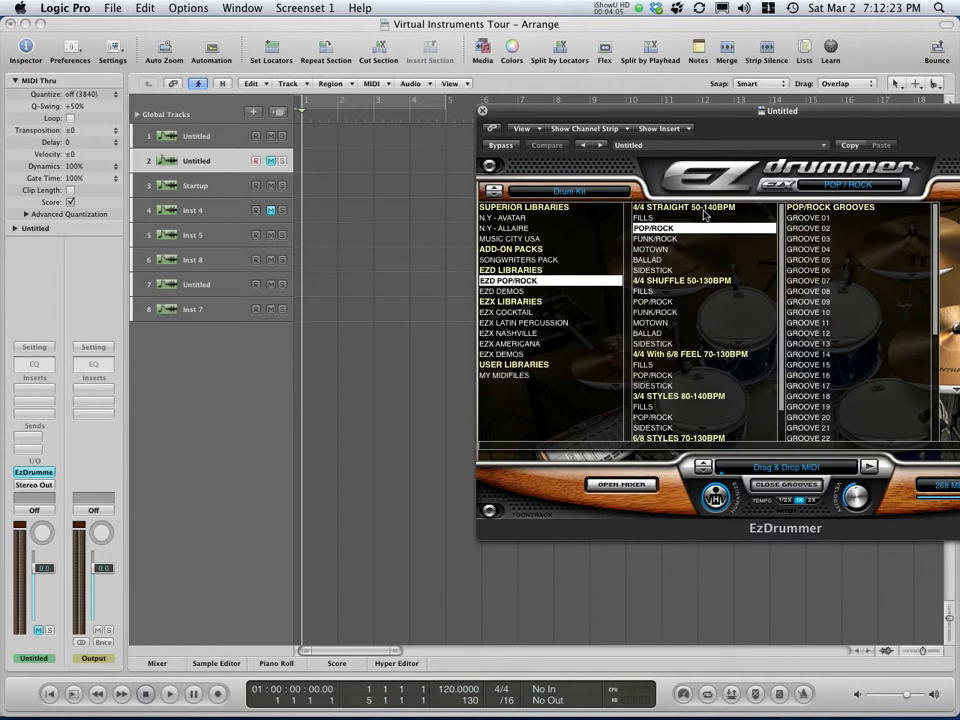
pyautogui.click(812, 219)
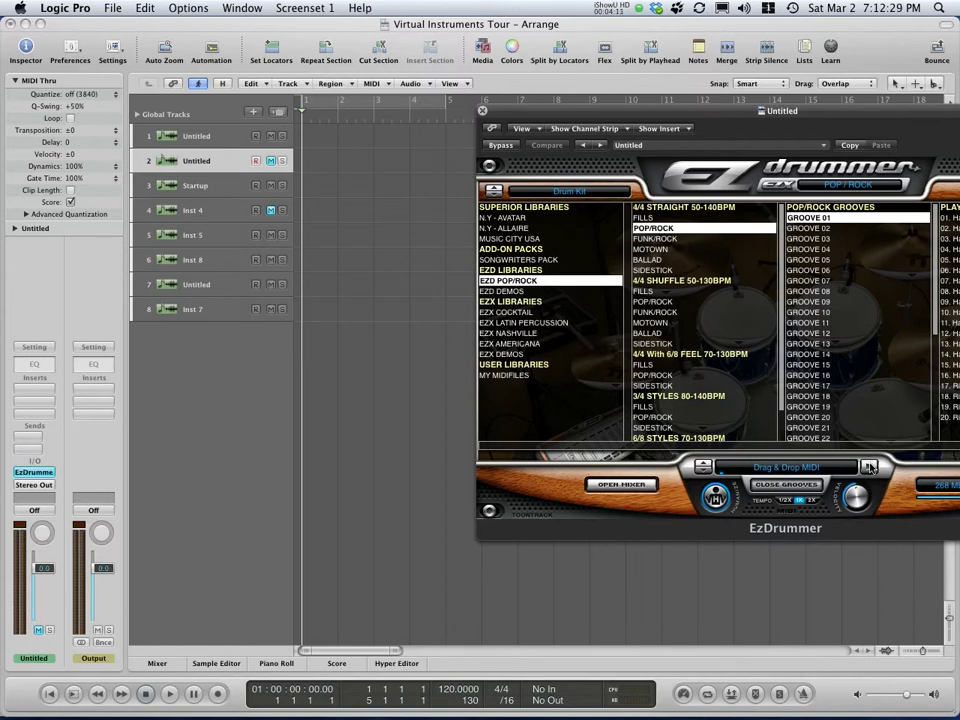
pyautogui.moveTo(864, 108); pyautogui.dragTo(620, 118)
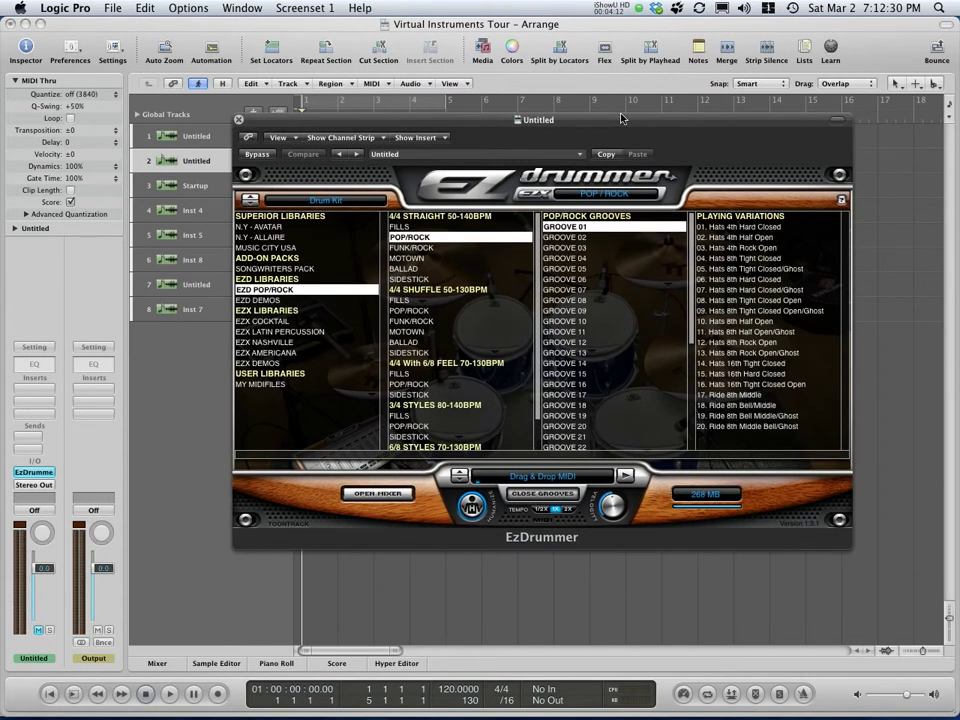
# Audition hi-hat variations 10, 12 and 13, settling on 09. Hats 8th Tight Closed Open/Ghost.
pyautogui.click(746, 322)
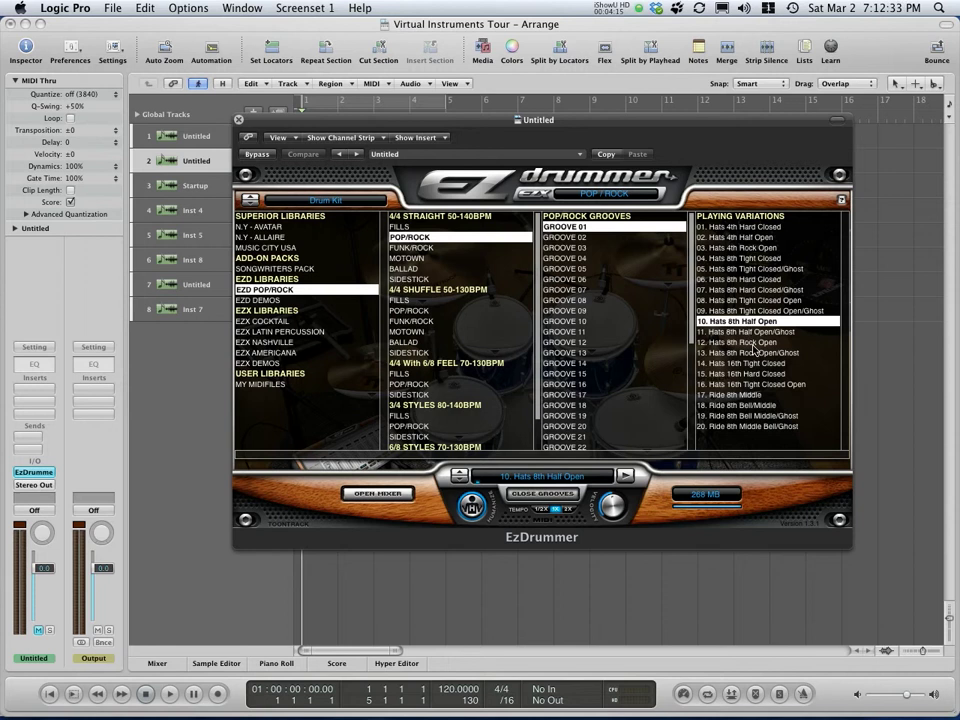
pyautogui.click(757, 342)
pyautogui.click(757, 353)
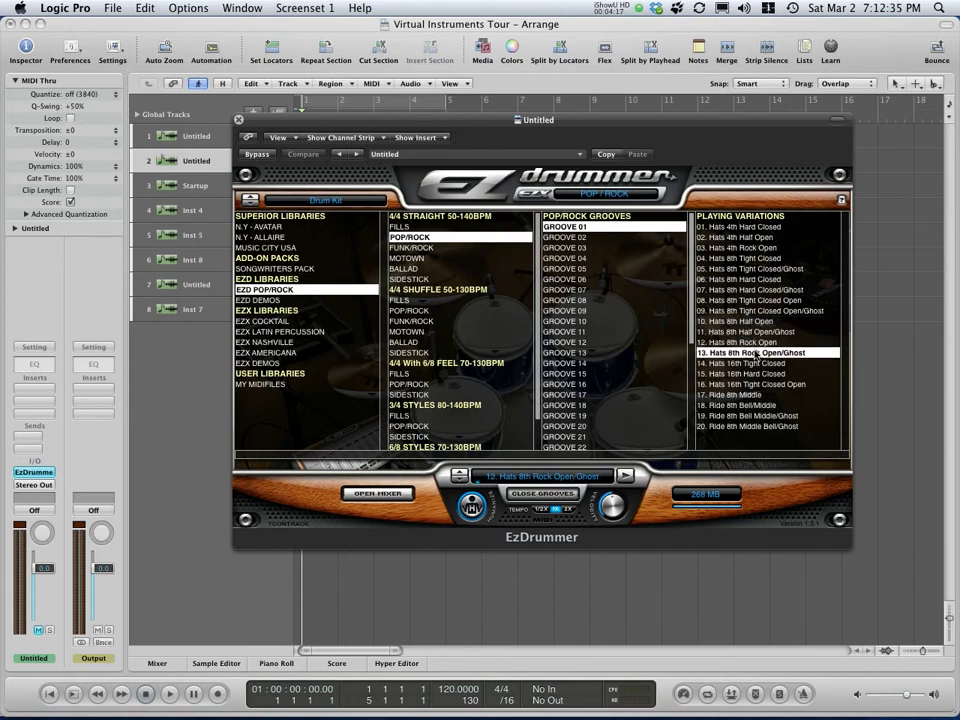
pyautogui.click(752, 311)
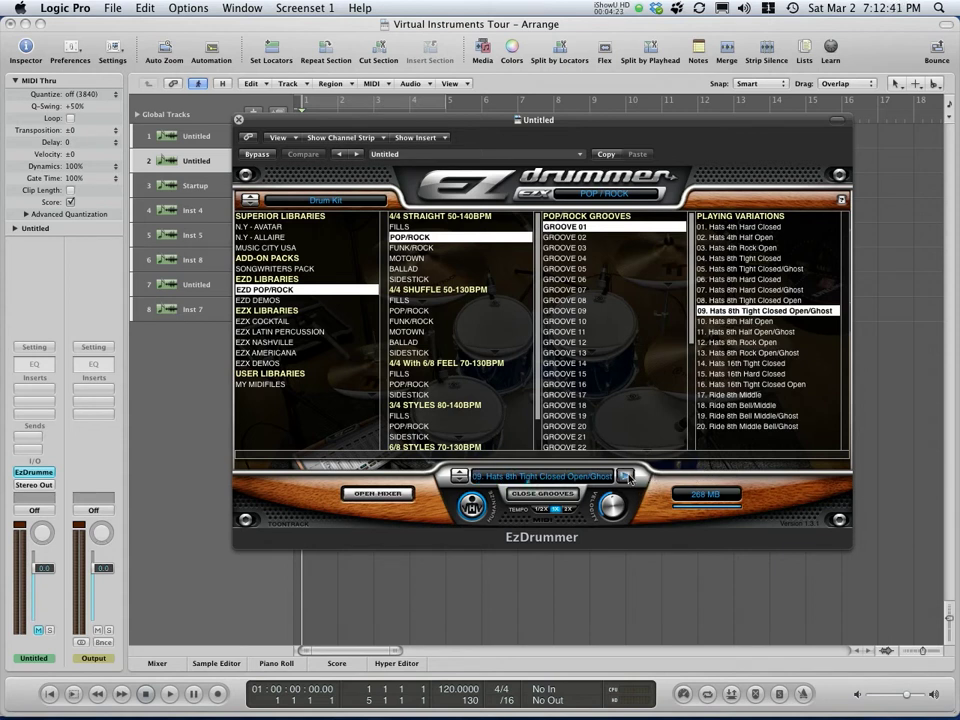
pyautogui.moveTo(628, 477); pyautogui.dragTo(268, 158)
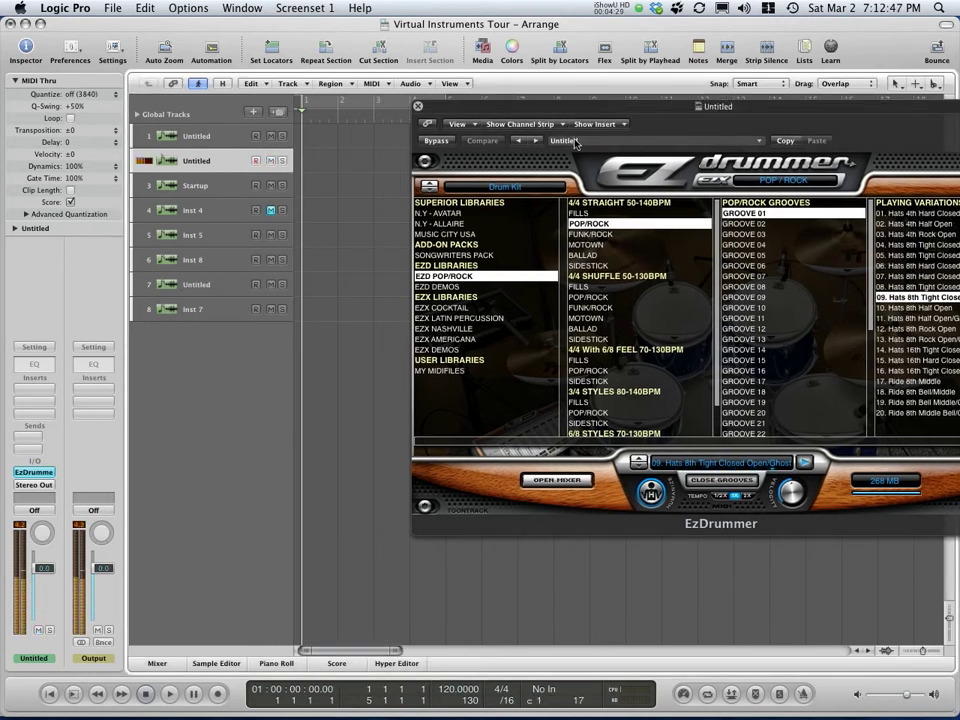
# Preview the groove and drop it on track 2 at bar 3 as region EP_P_G01_09H.
pyautogui.click(805, 463)
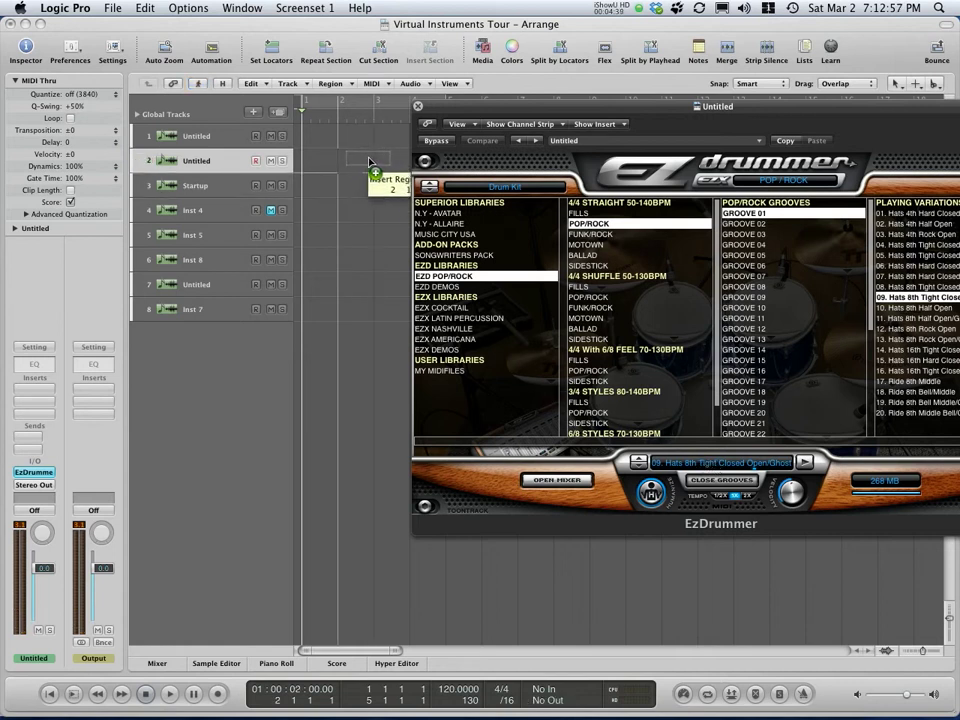
pyautogui.moveTo(383, 162); pyautogui.dragTo(382, 161)
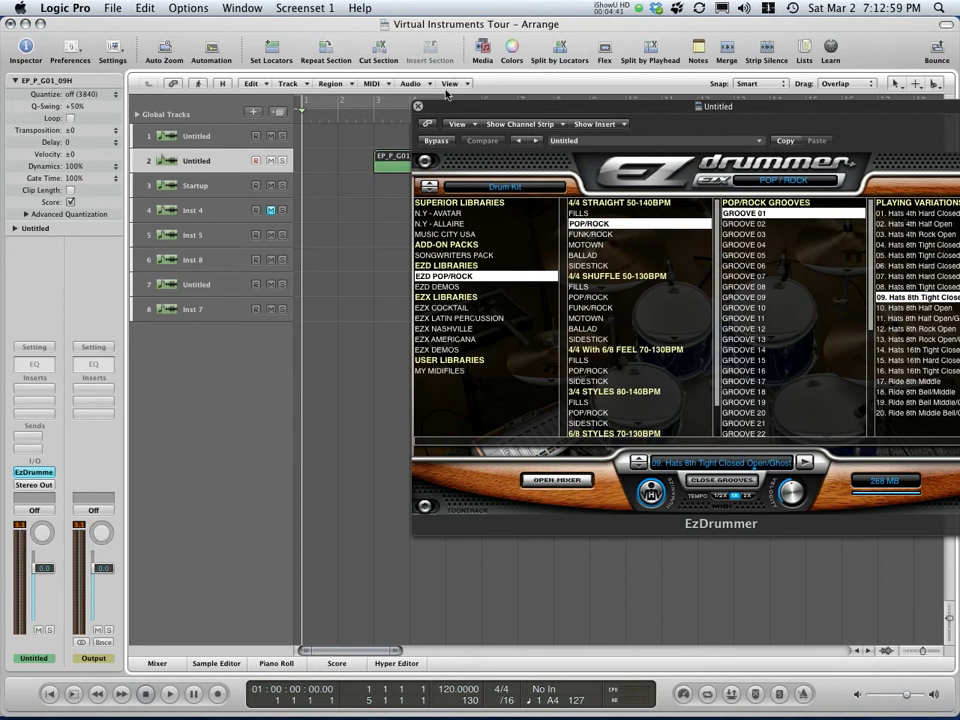
pyautogui.moveTo(456, 118); pyautogui.dragTo(359, 262)
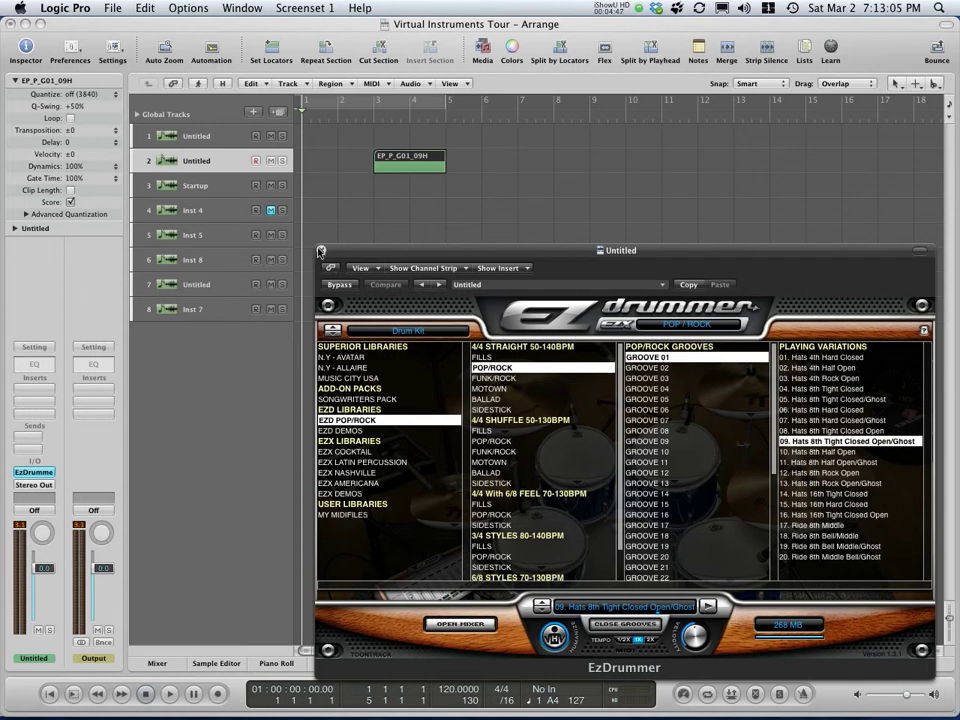
pyautogui.moveTo(408, 252); pyautogui.dragTo(545, 225)
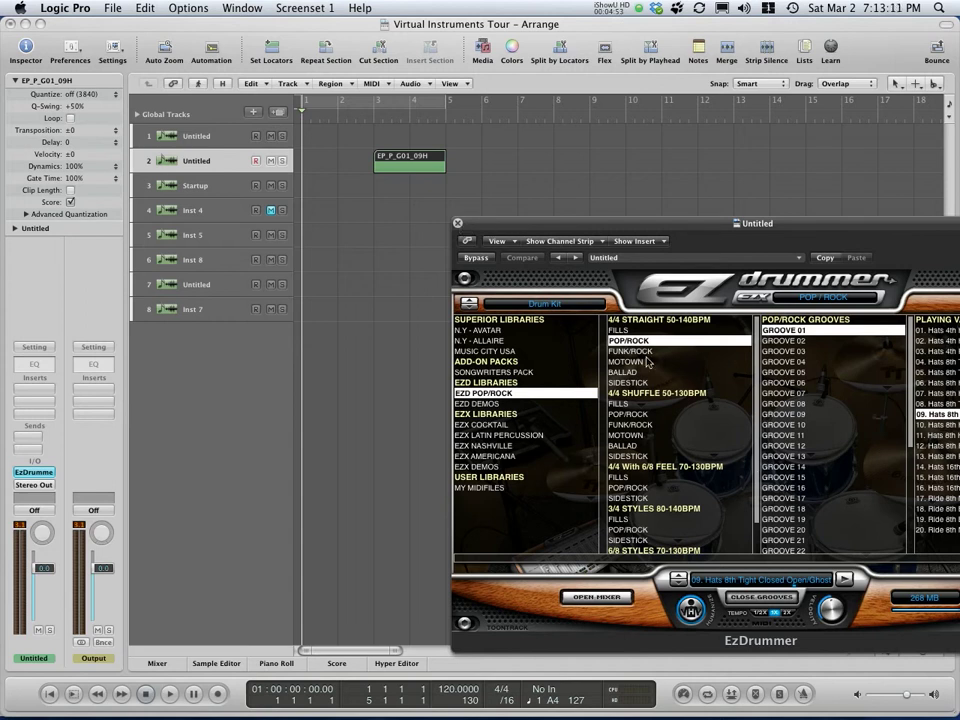
# Place 4/4 FILLS1 Fill 5 Comp on track 2 at bar 2, then close EZdrummer.
pyautogui.click(619, 331)
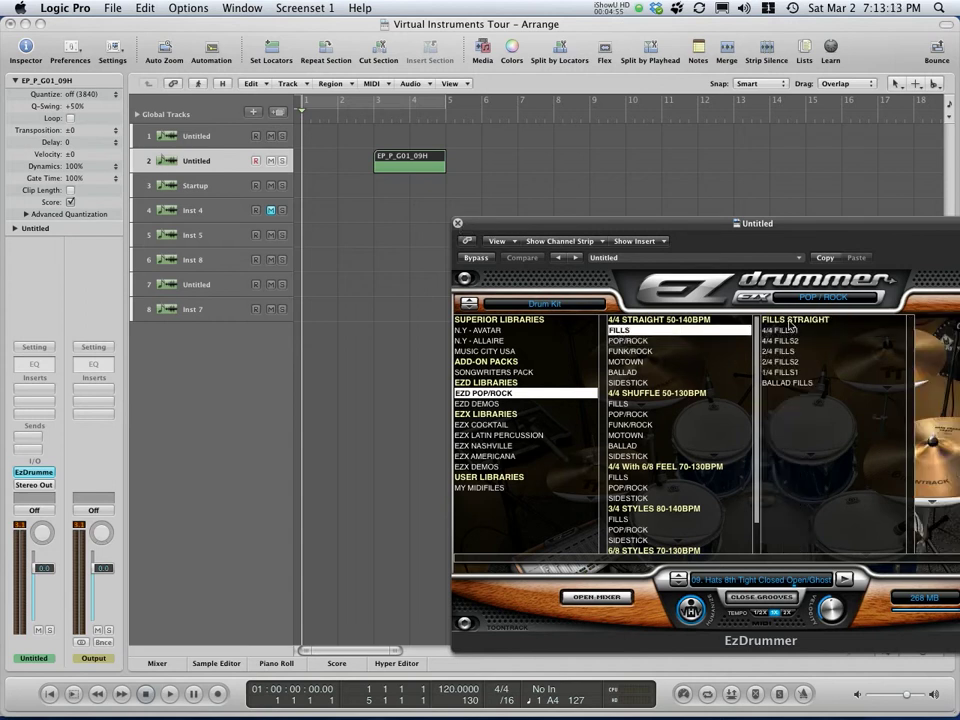
pyautogui.click(841, 332)
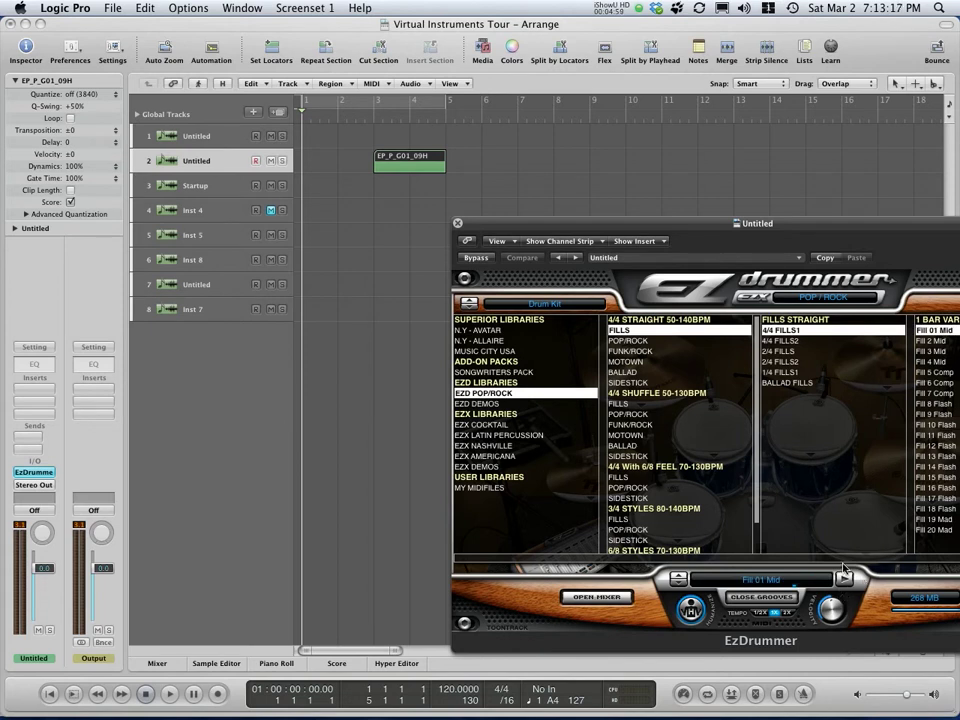
pyautogui.click(940, 372)
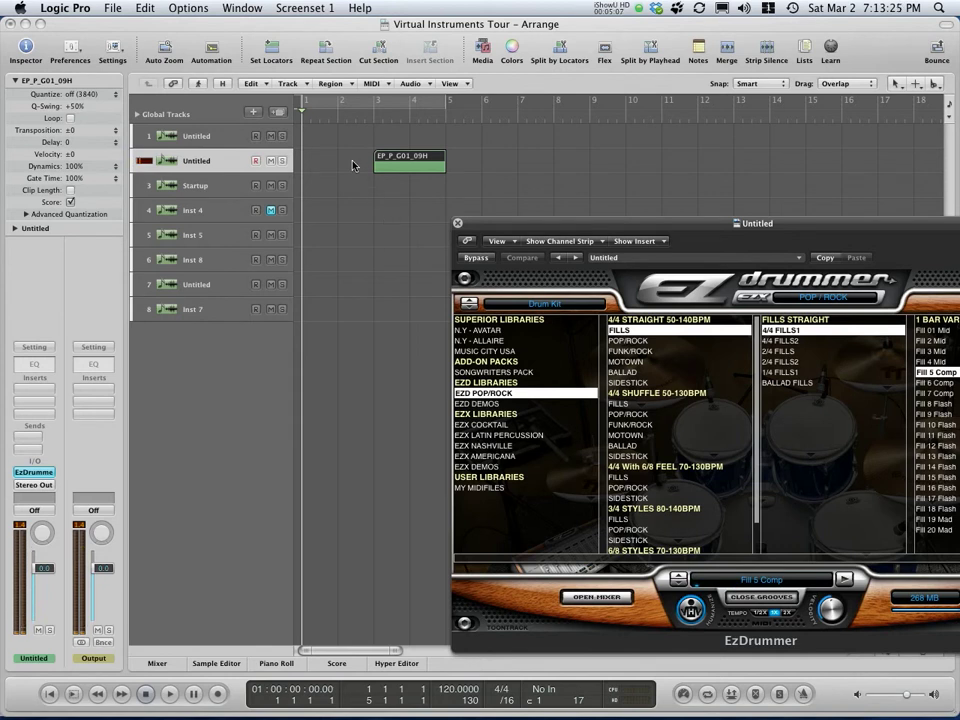
pyautogui.moveTo(466, 303); pyautogui.dragTo(350, 163)
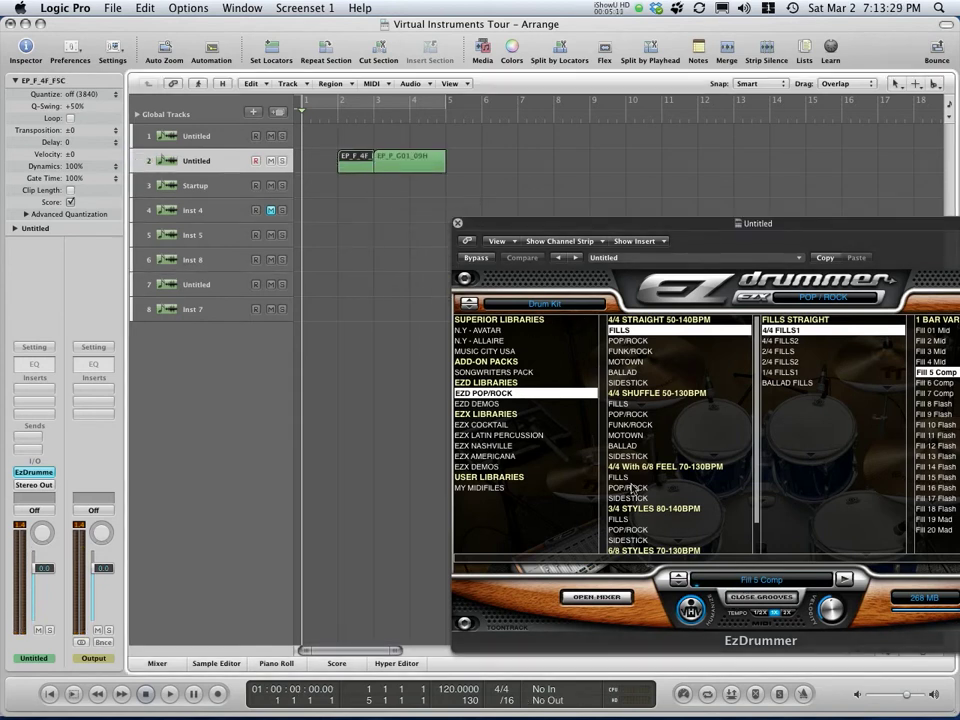
pyautogui.click(458, 224)
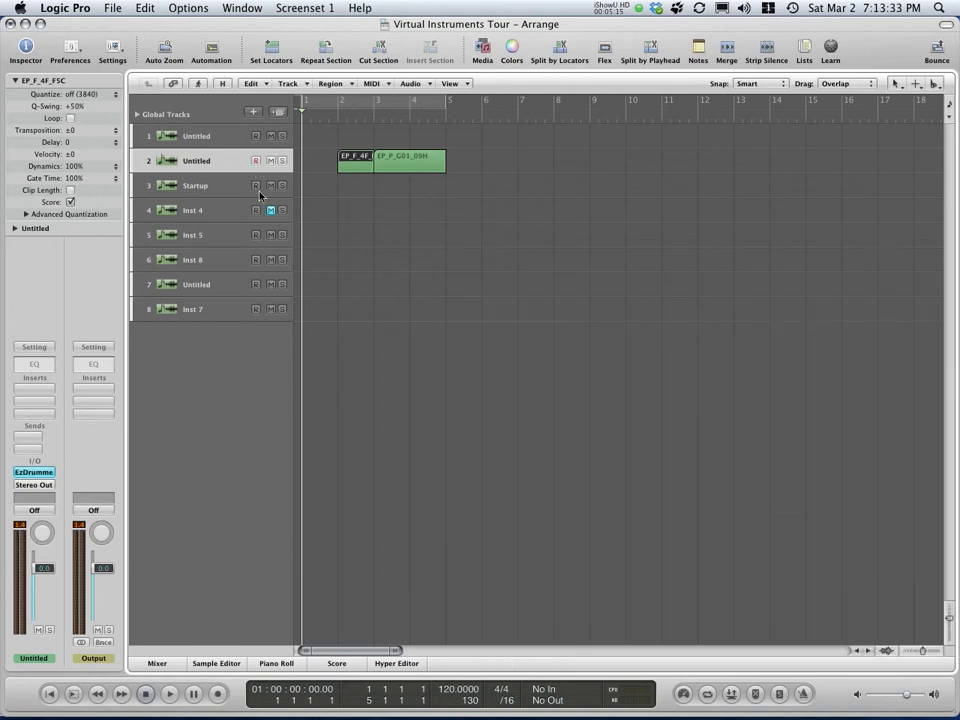
# Mute track 2, open Addictive Drums in demo mode on the Startup track, and browse its Beats list.
pyautogui.click(270, 161)
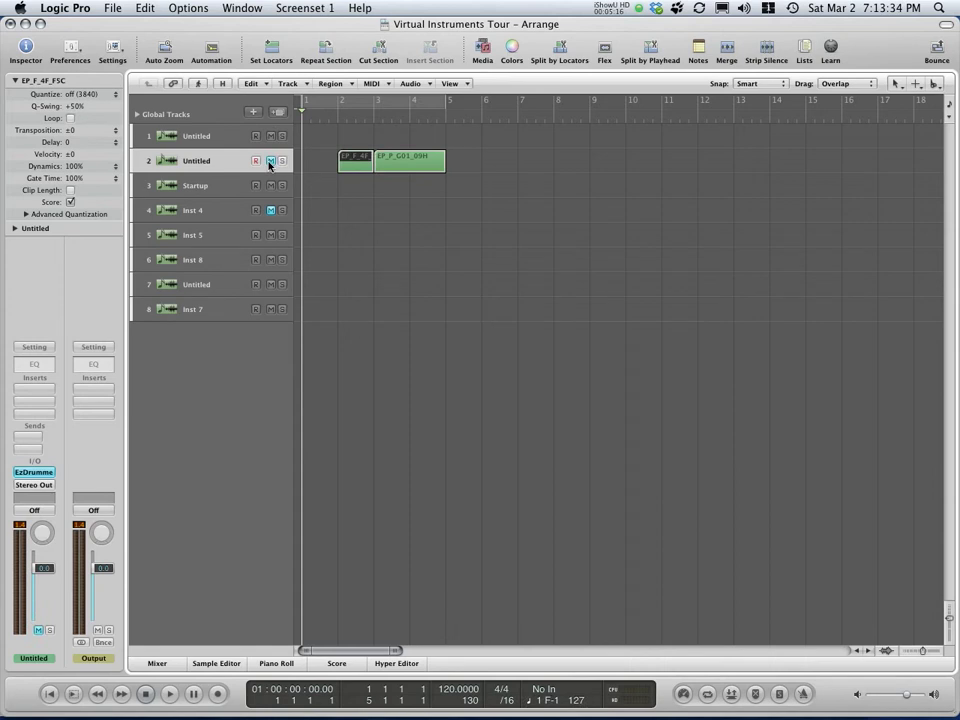
pyautogui.click(222, 186)
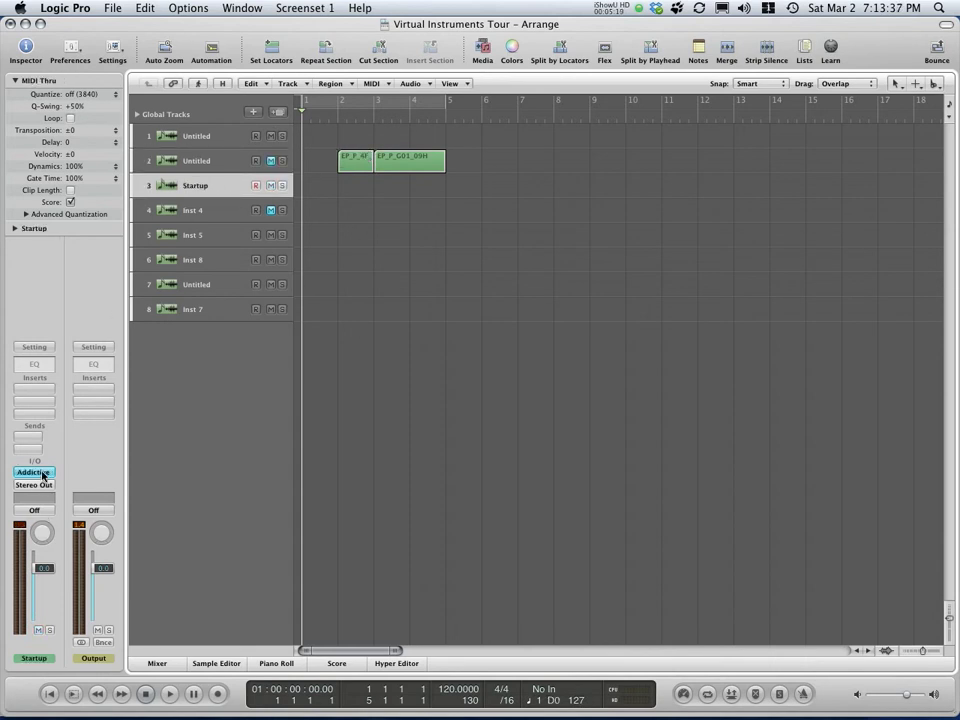
pyautogui.click(43, 475)
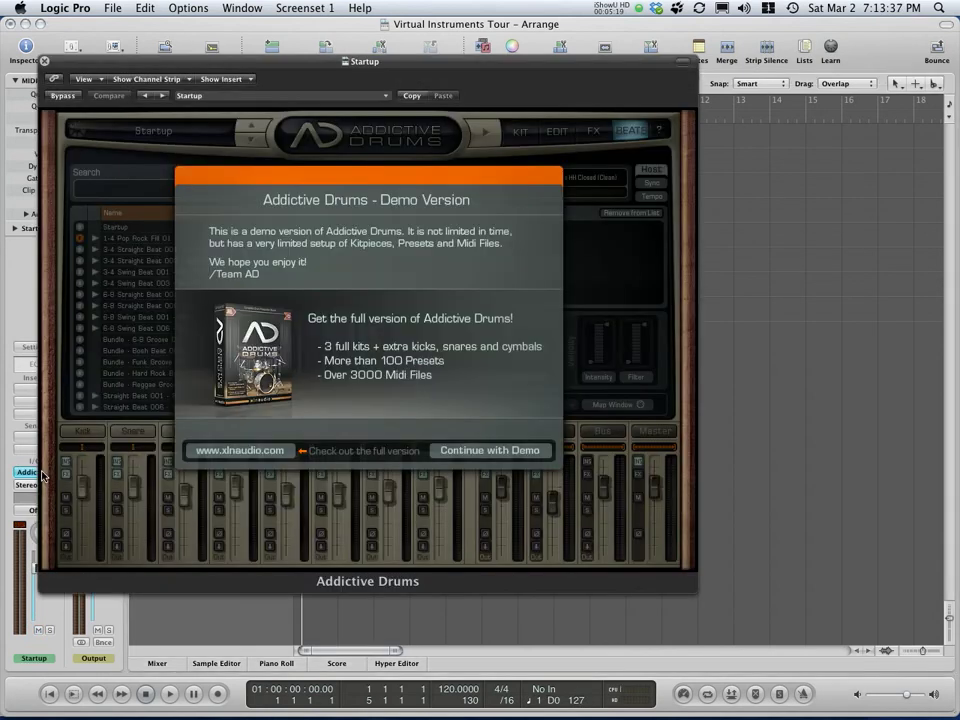
pyautogui.click(482, 451)
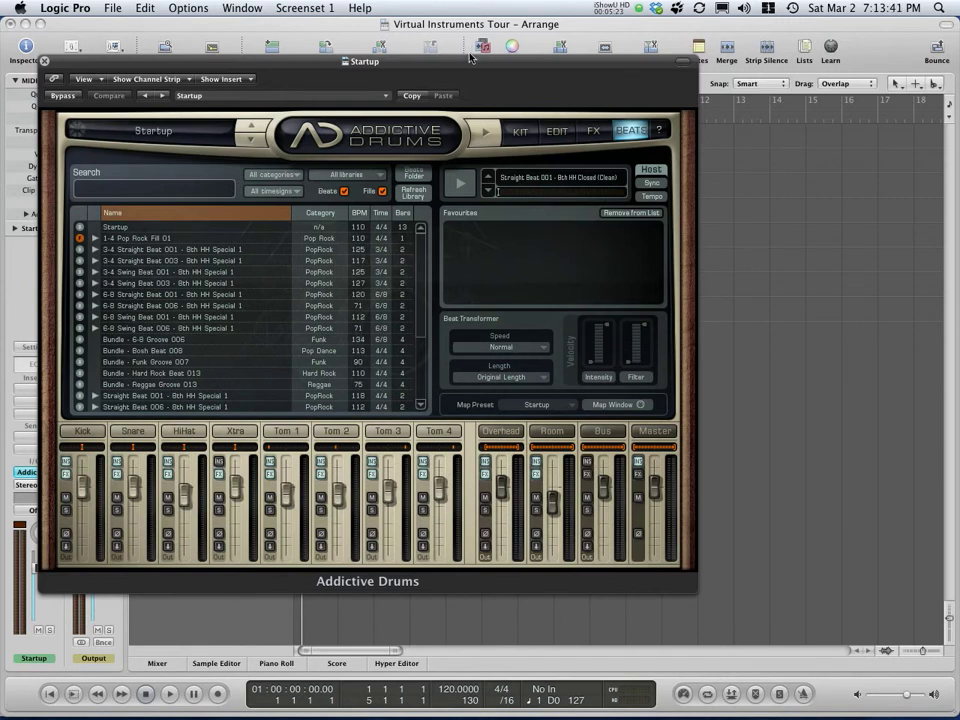
pyautogui.moveTo(473, 62); pyautogui.dragTo(714, 110)
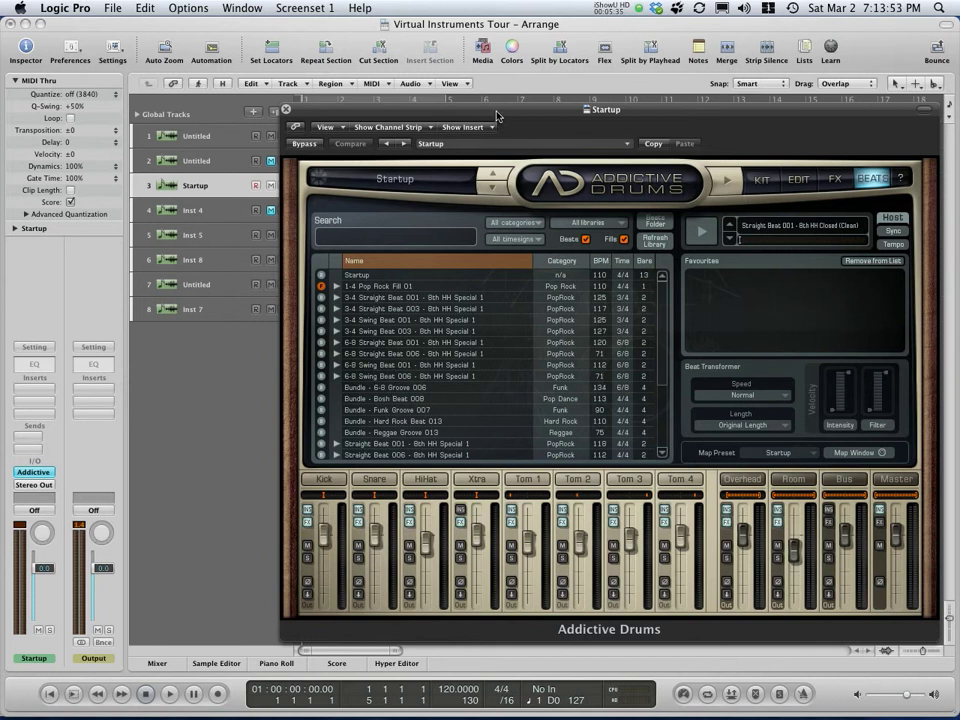
pyautogui.moveTo(497, 116); pyautogui.dragTo(524, 243)
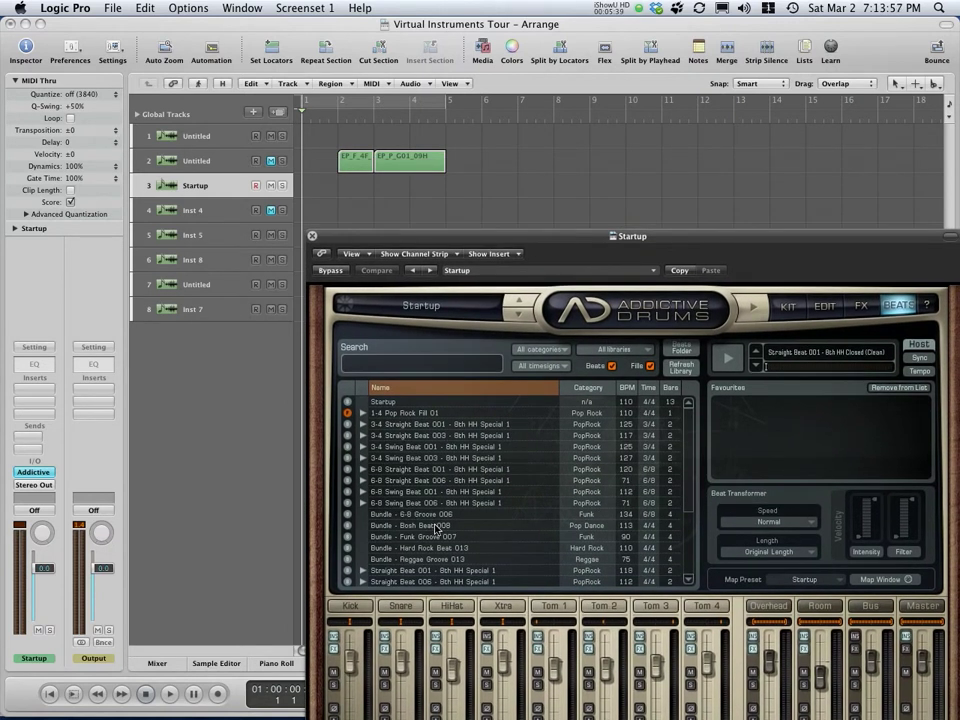
pyautogui.scroll(-5, 425, 533)
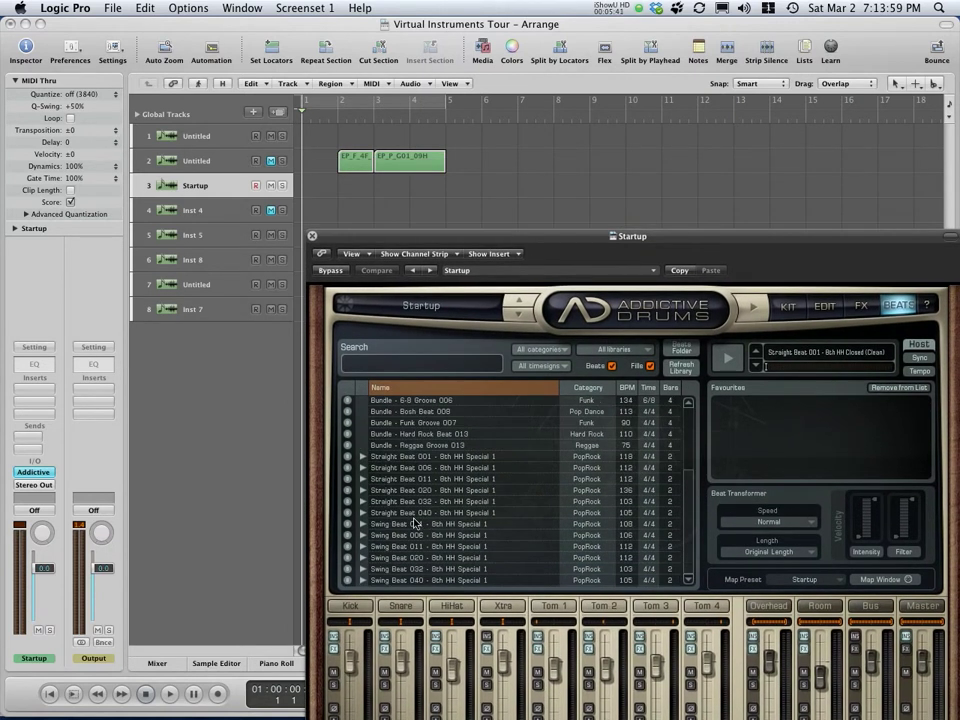
# Expand Straight Beat 001, select the 8th HH Closed (Clean) variation and preview it.
pyautogui.click(387, 459)
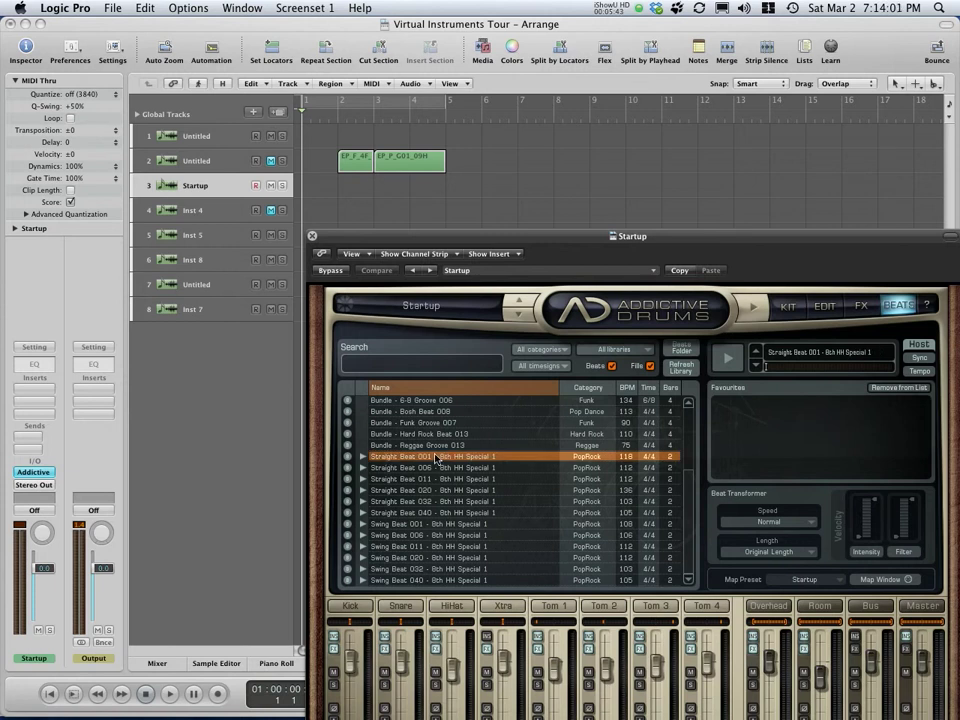
pyautogui.doubleClick(381, 460)
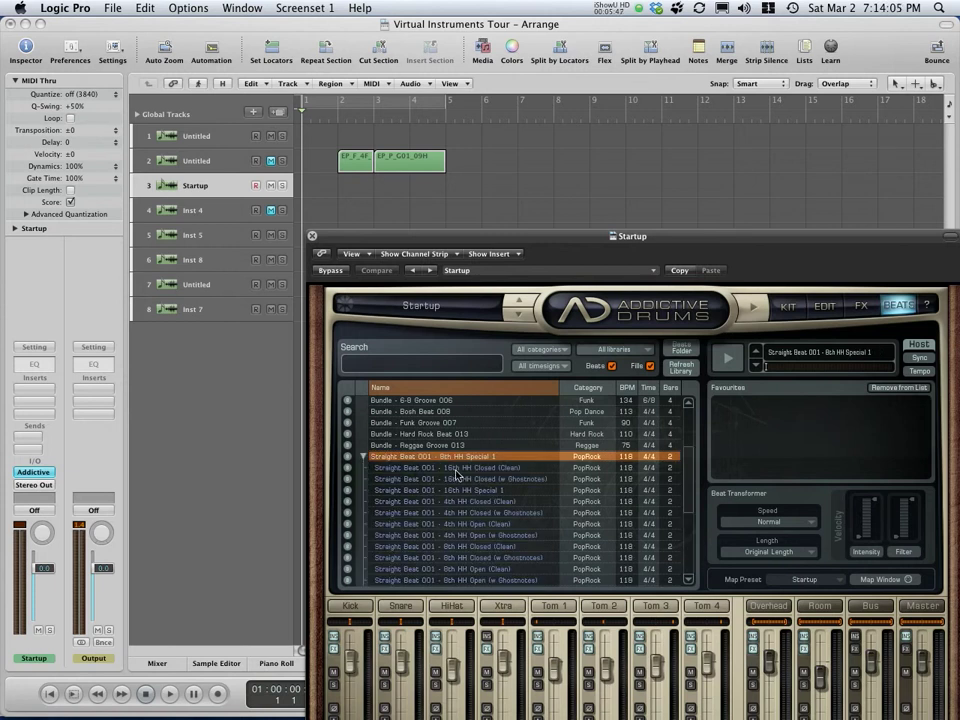
pyautogui.click(466, 547)
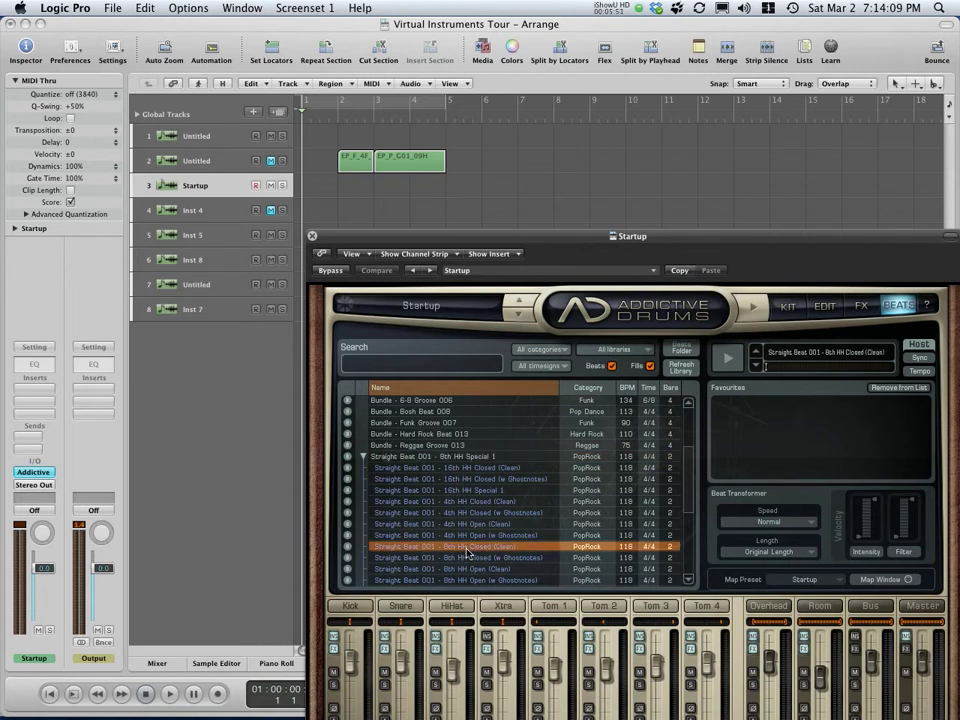
pyautogui.click(727, 362)
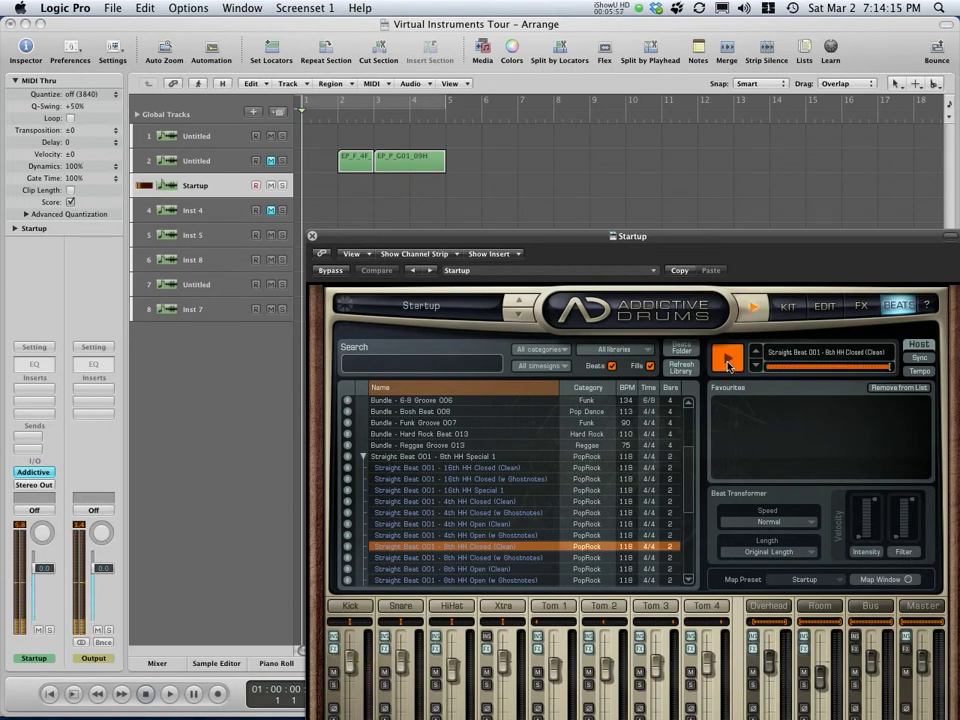
pyautogui.click(727, 362)
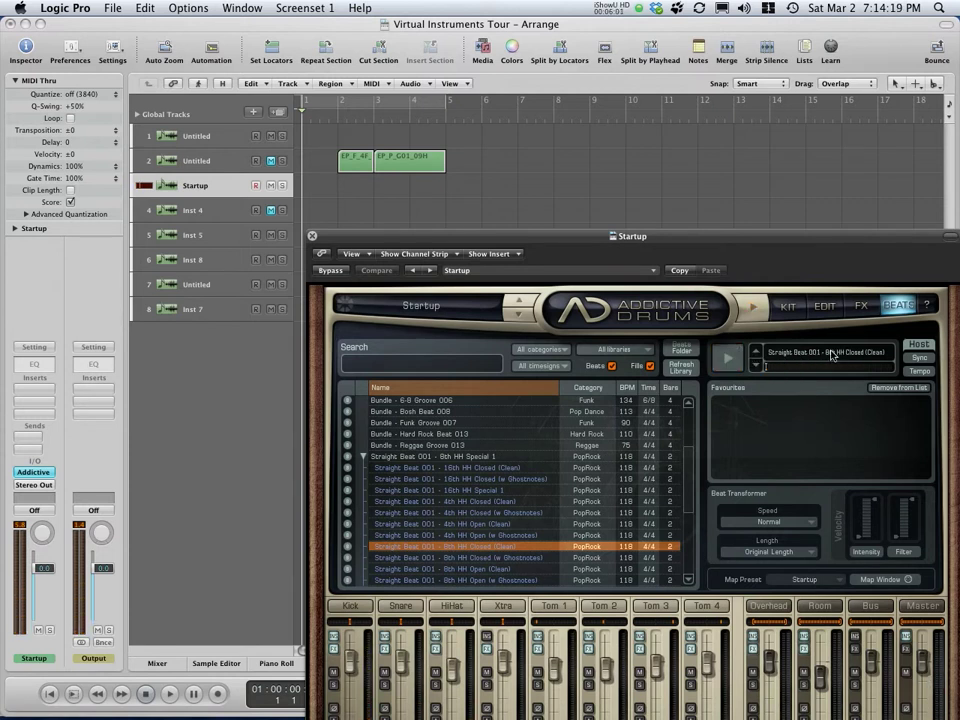
# Place the 8th HH Closed (Clean) beat on the Startup track at bar 2 and collapse the group.
pyautogui.moveTo(833, 358); pyautogui.dragTo(351, 188)
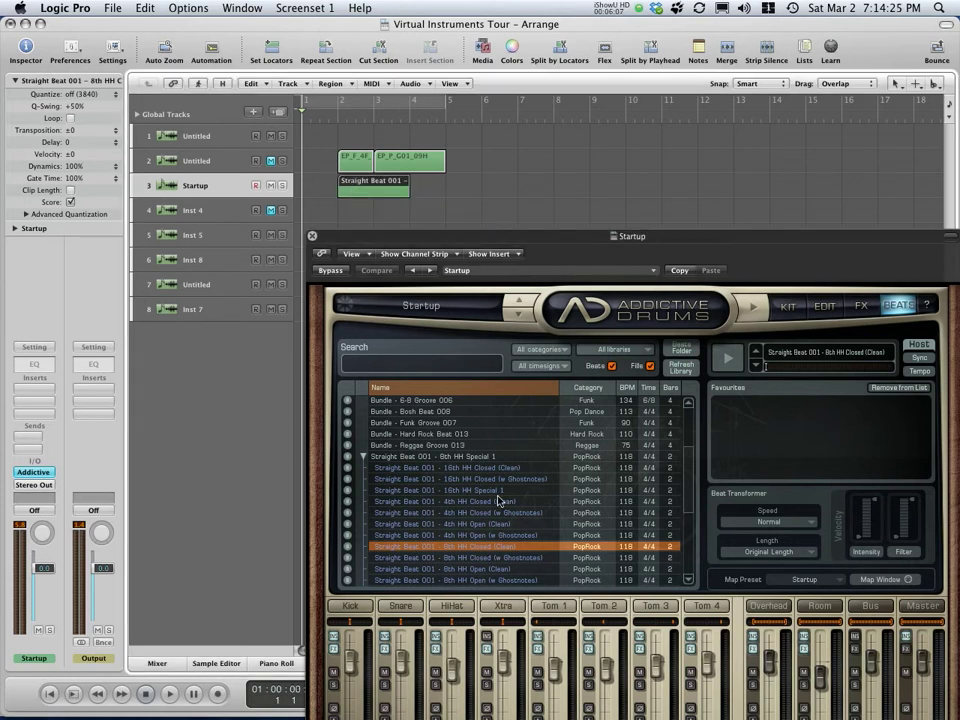
pyautogui.scroll(-5, 498, 500)
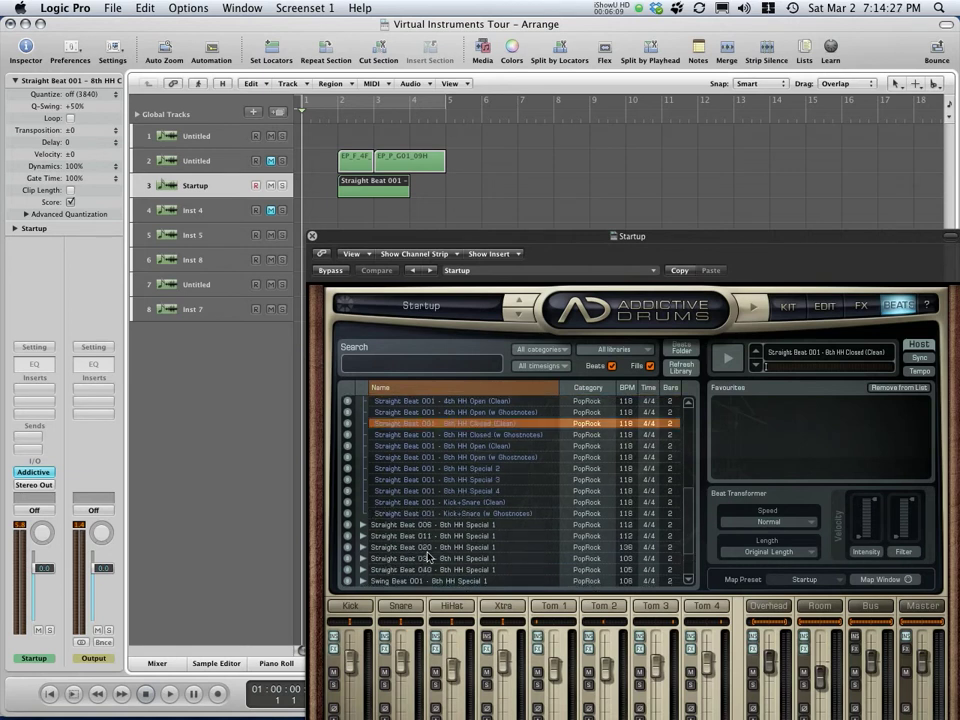
pyautogui.scroll(5, 428, 558)
pyautogui.click(364, 457)
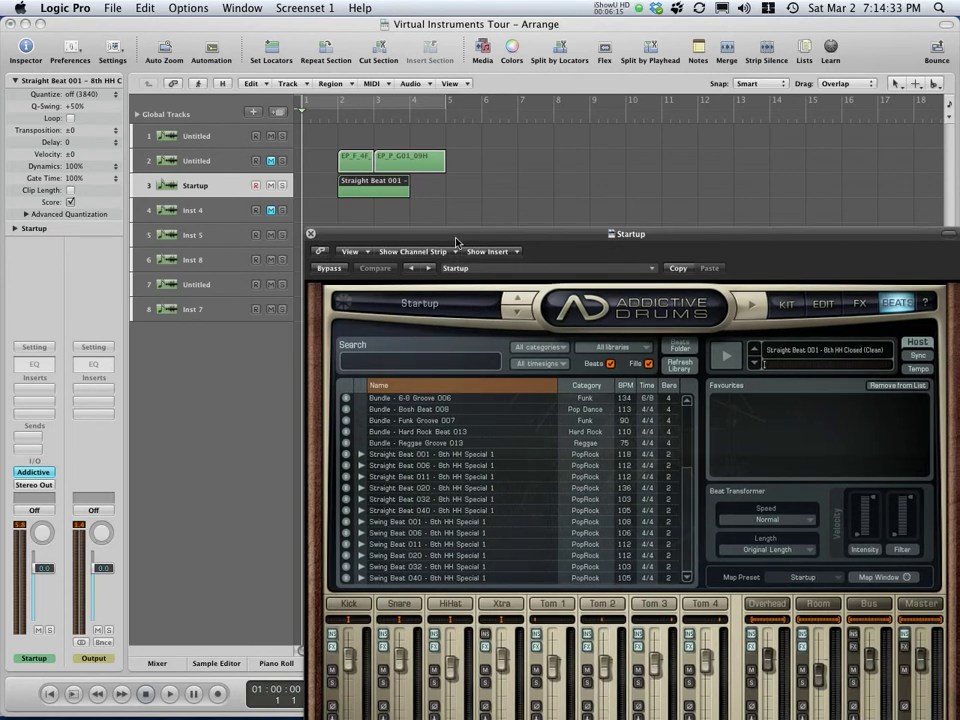
# Nudge the Room level in the Addictive Drums mix, then close the plug-in window.
pyautogui.moveTo(456, 247); pyautogui.dragTo(344, 70)
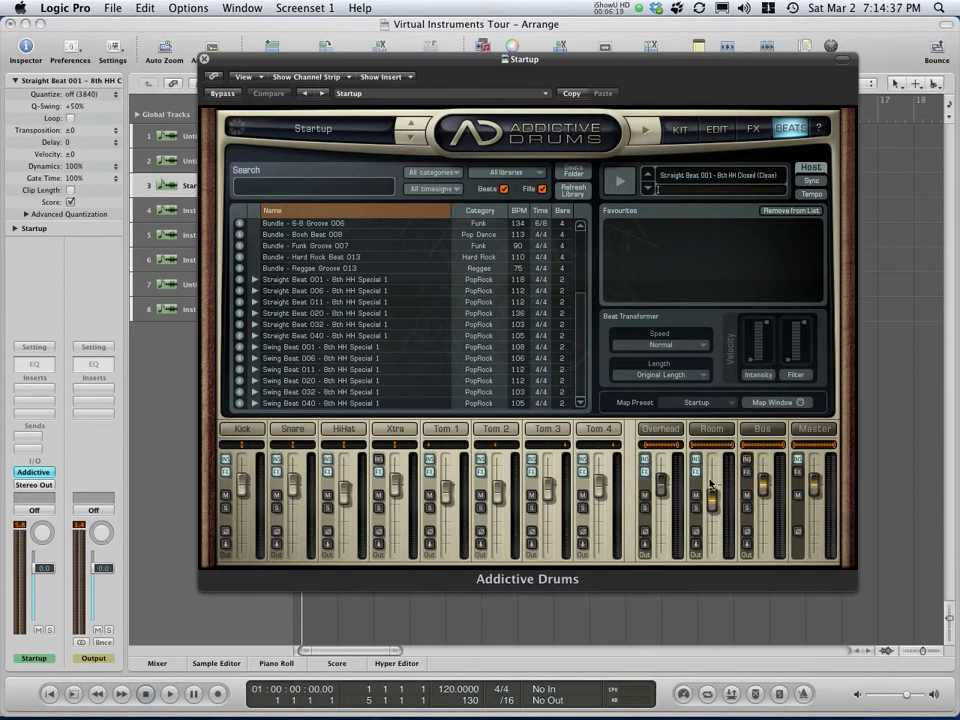
pyautogui.moveTo(712, 498); pyautogui.dragTo(713, 504)
pyautogui.click(205, 60)
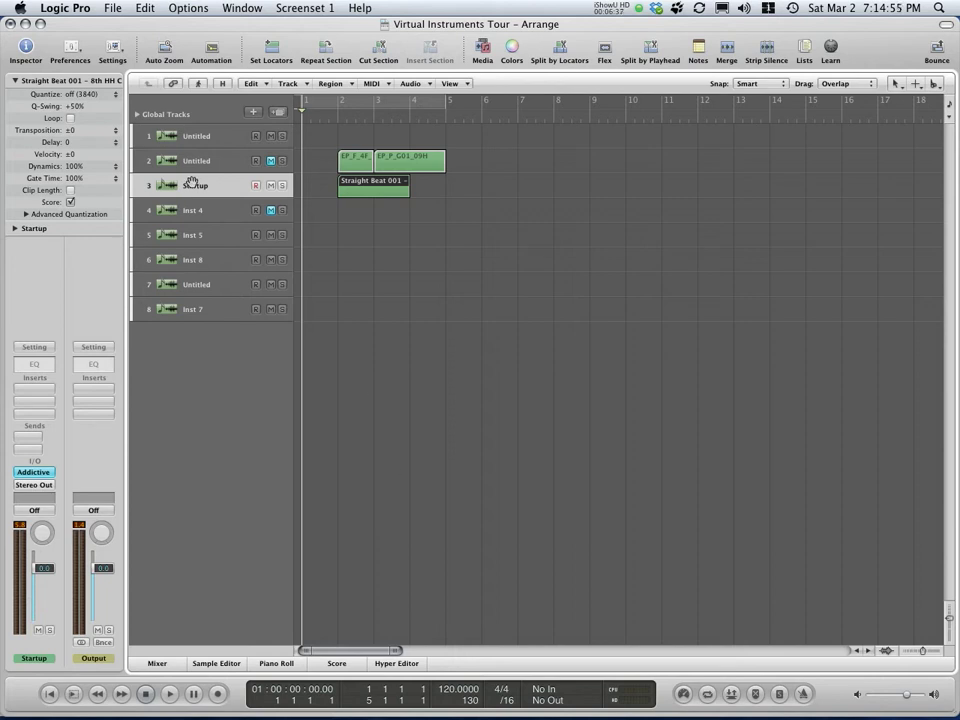
# Select Inst 4, leaving it unmuted, and open its Omnisphere instrument.
pyautogui.click(270, 210)
pyautogui.click(203, 210)
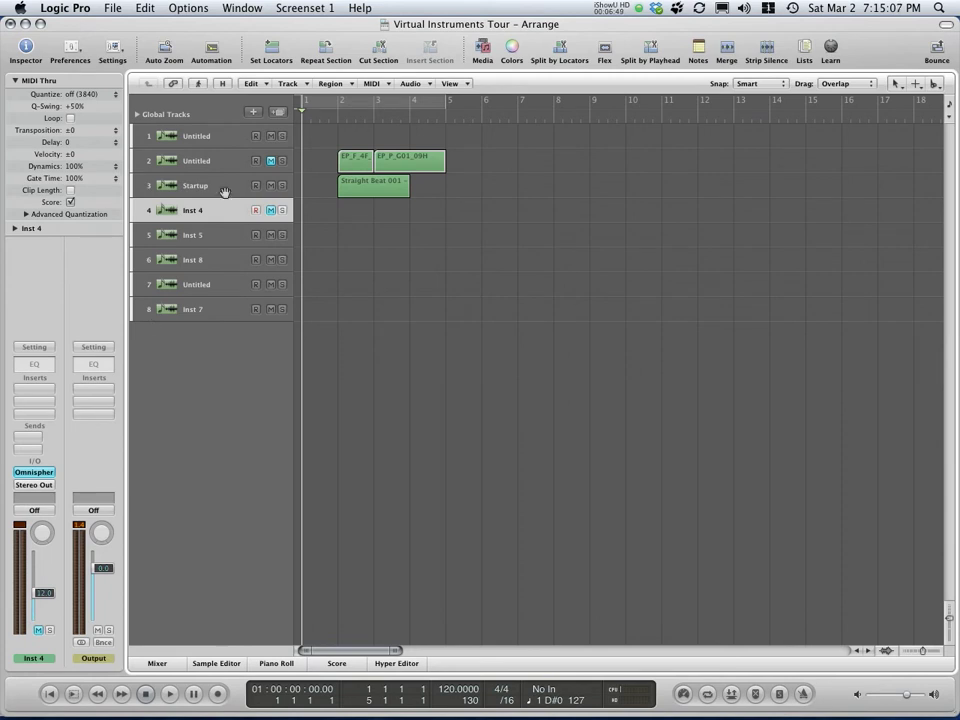
pyautogui.click(271, 210)
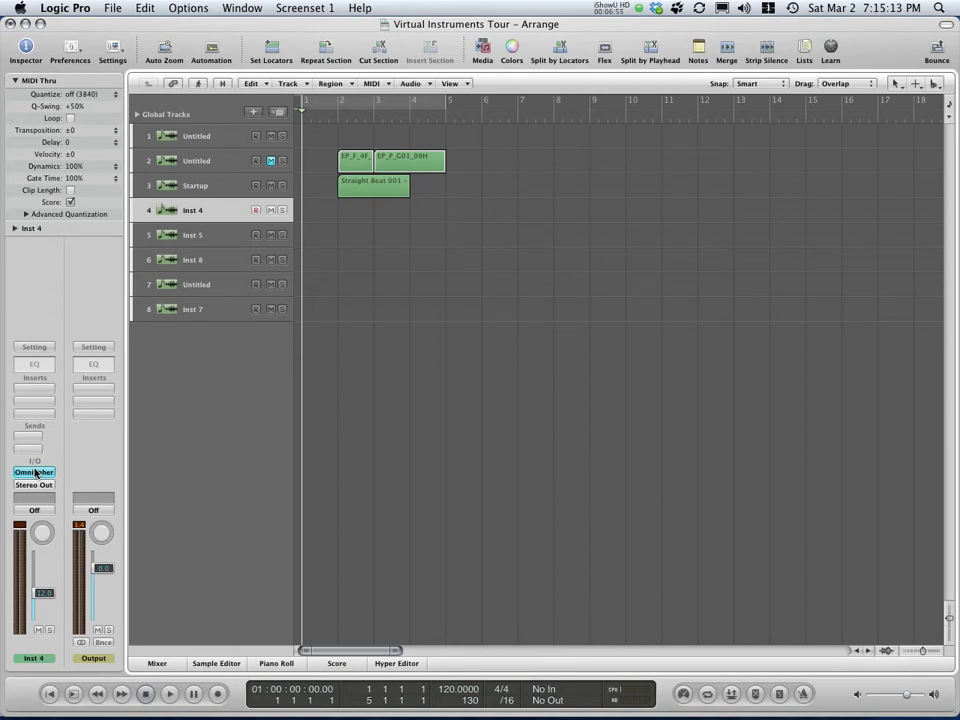
pyautogui.click(24, 474)
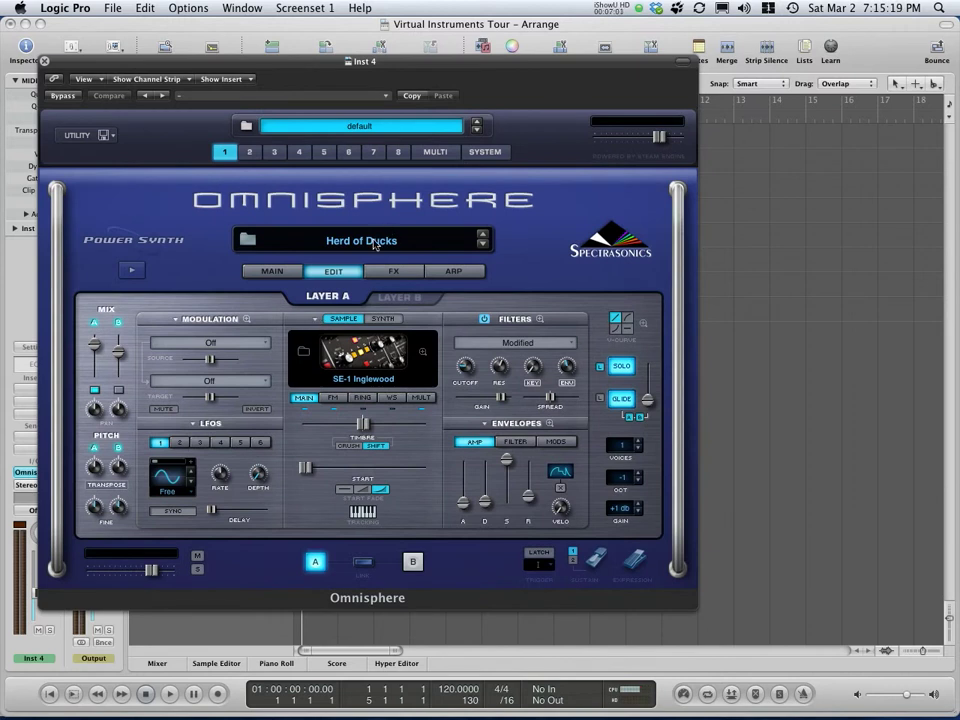
# Browse Omnisphere patches keeping Herd of Ducks, move the window aside and select Inst 5.
pyautogui.click(375, 244)
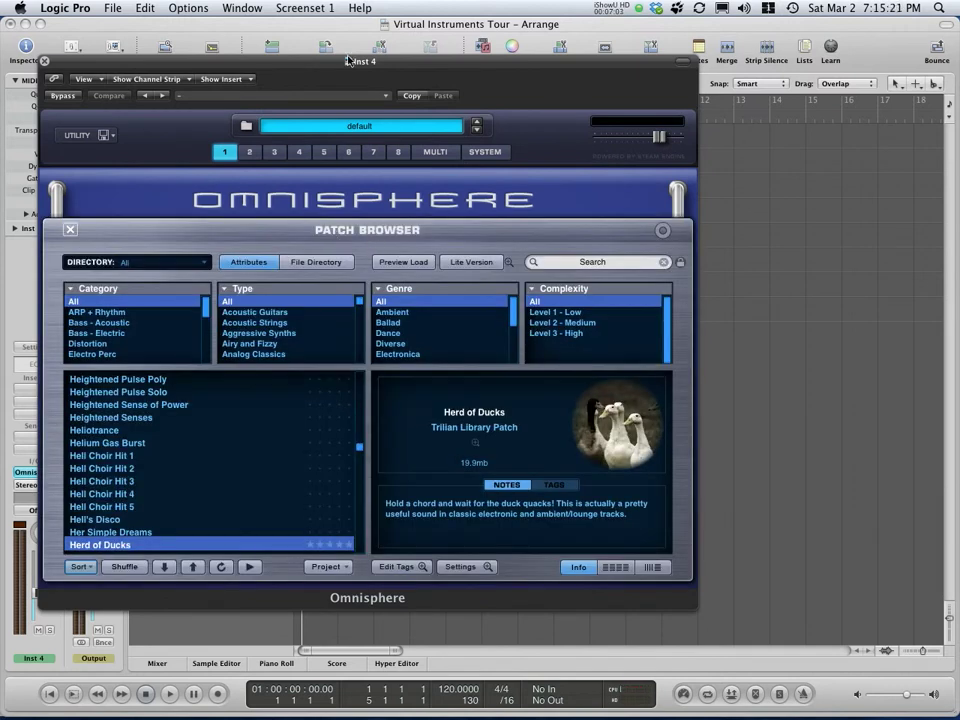
pyautogui.moveTo(308, 63); pyautogui.dragTo(312, 57)
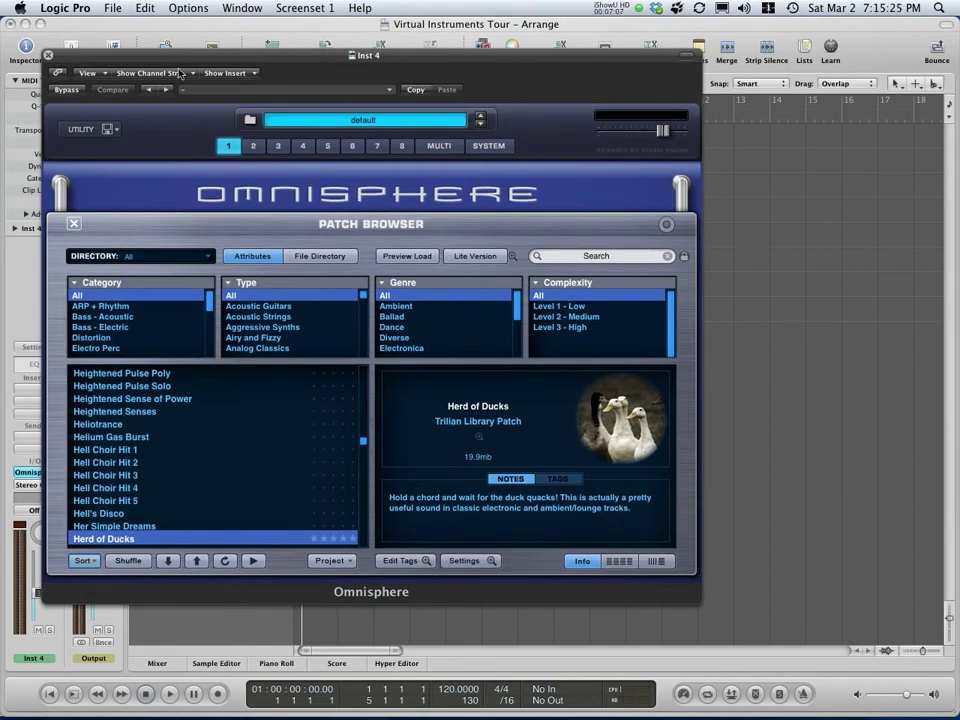
pyautogui.moveTo(181, 58); pyautogui.dragTo(183, 51)
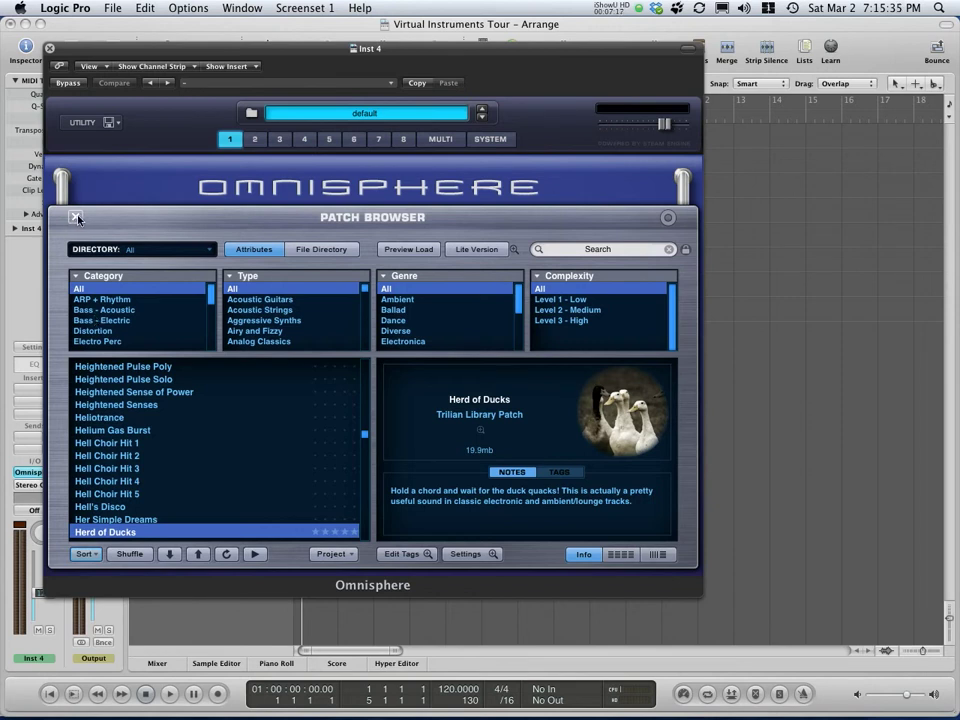
pyautogui.scroll(-3, 85, 320)
pyautogui.scroll(-6, 78, 330)
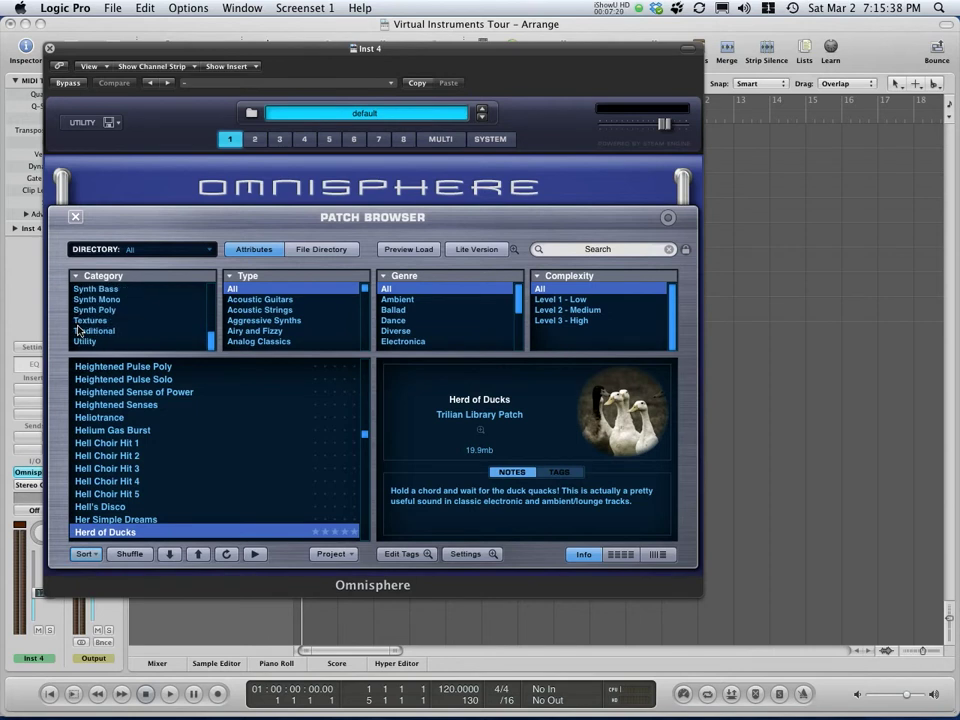
pyautogui.scroll(10, 78, 330)
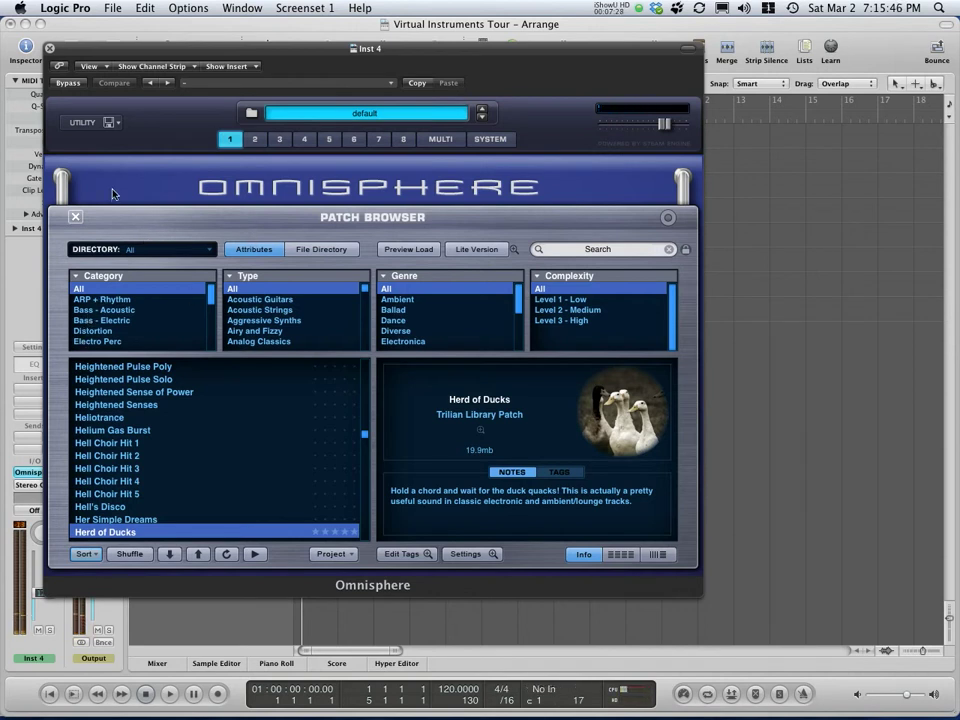
pyautogui.click(75, 217)
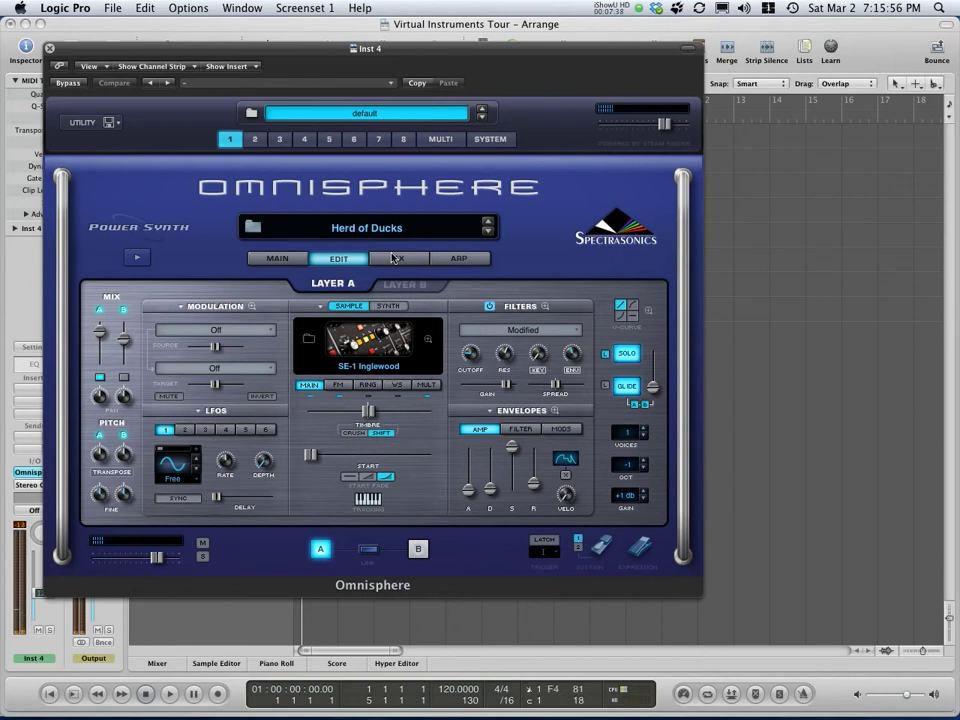
pyautogui.moveTo(308, 47); pyautogui.dragTo(756, 172)
pyautogui.click(213, 237)
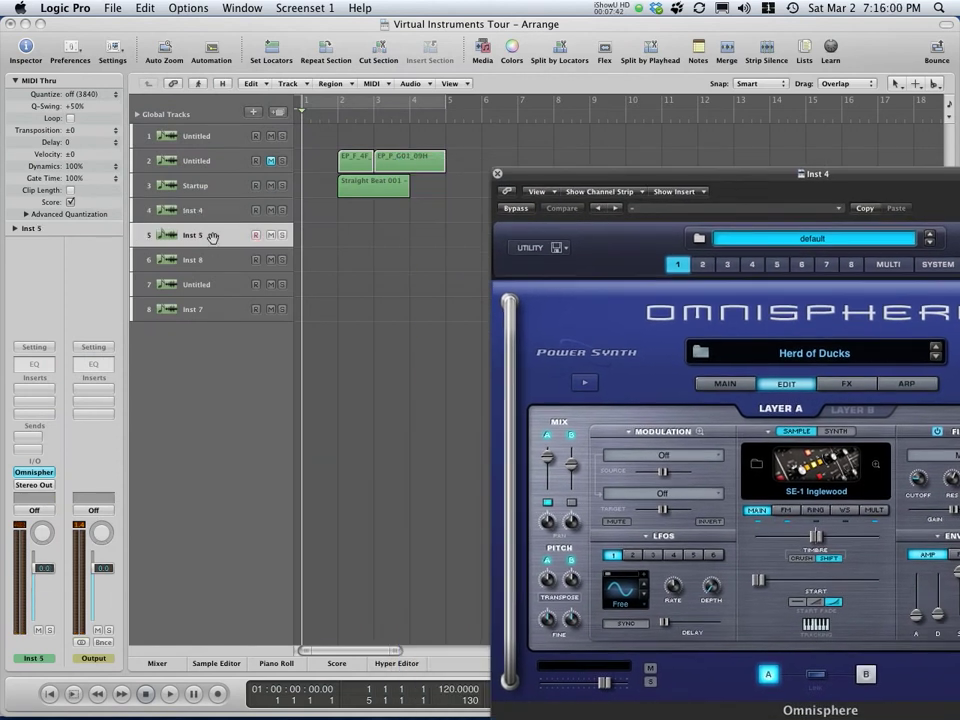
pyautogui.click(35, 471)
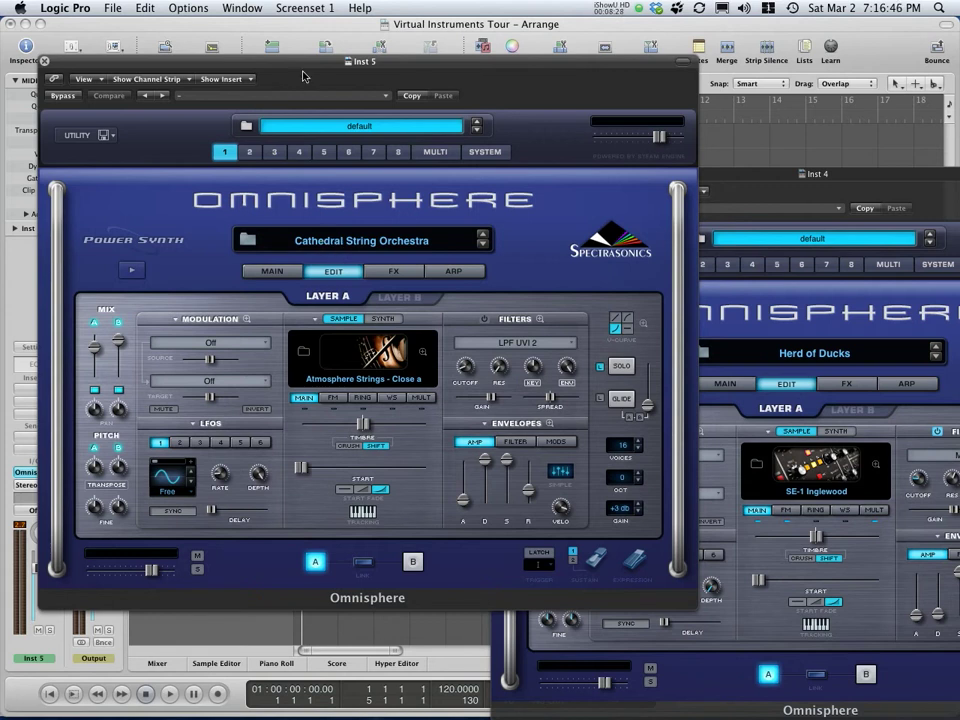
pyautogui.click(338, 250)
# Close Inst 4's Omnisphere window and select the Inst 8 track.
pyautogui.click(44, 60)
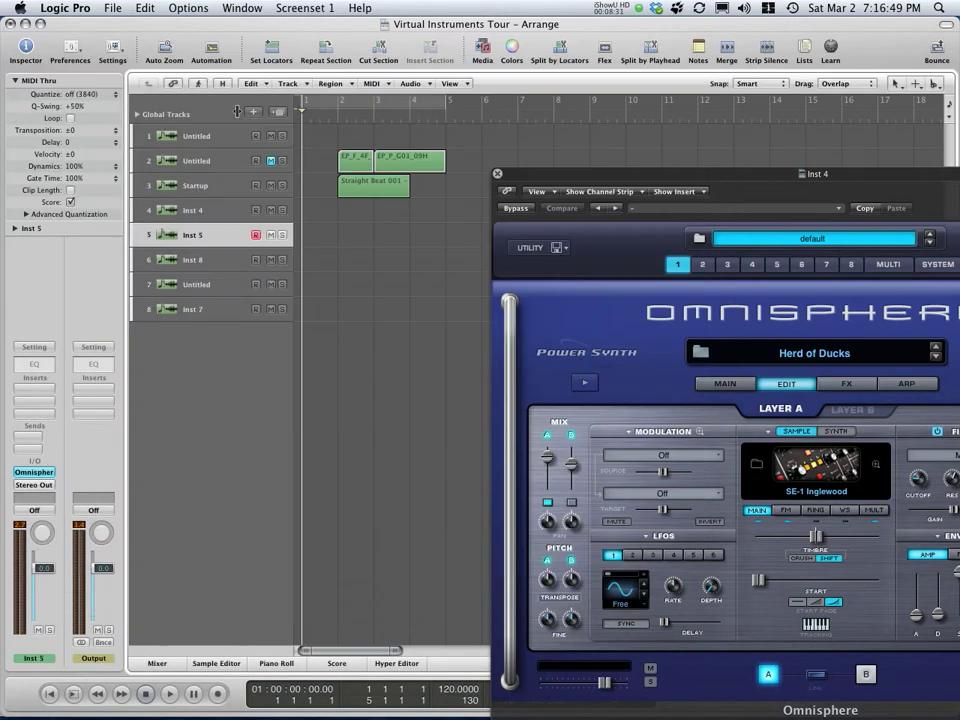
pyautogui.click(497, 175)
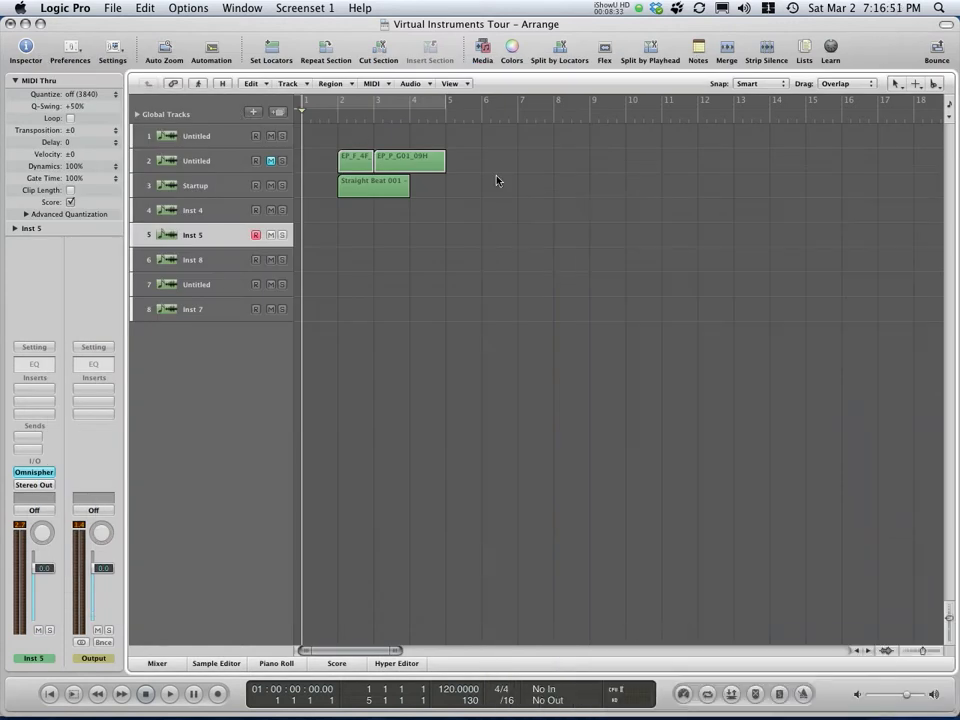
pyautogui.click(206, 261)
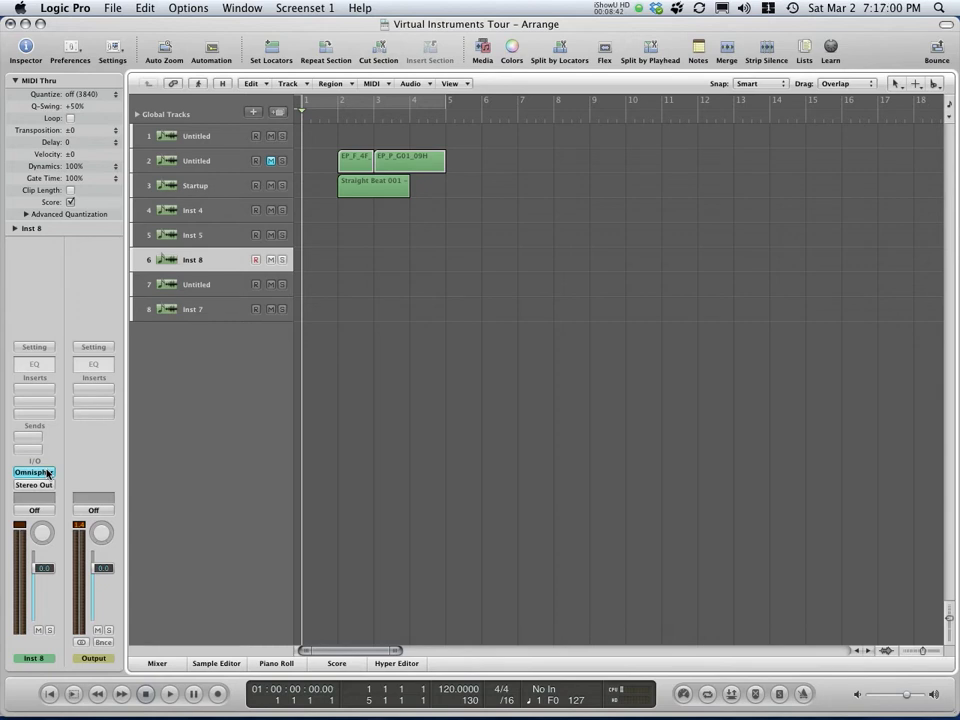
# Open Inst 8's Omnisphere and browse patches, keeping Jazz Combo Stacks 1.
pyautogui.click(46, 473)
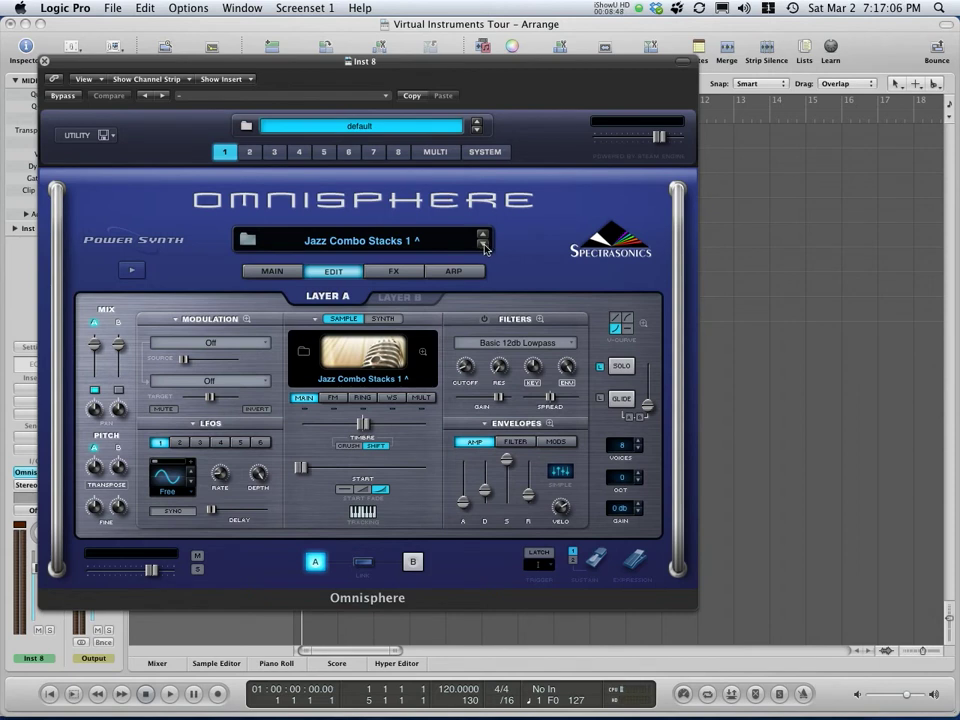
pyautogui.click(400, 241)
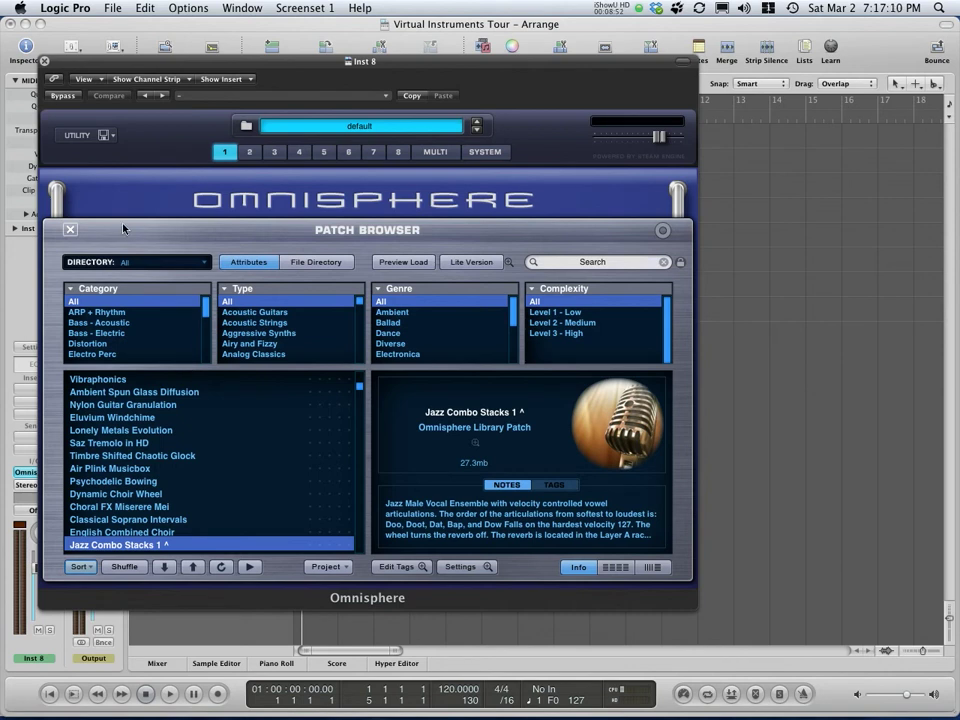
pyautogui.click(69, 230)
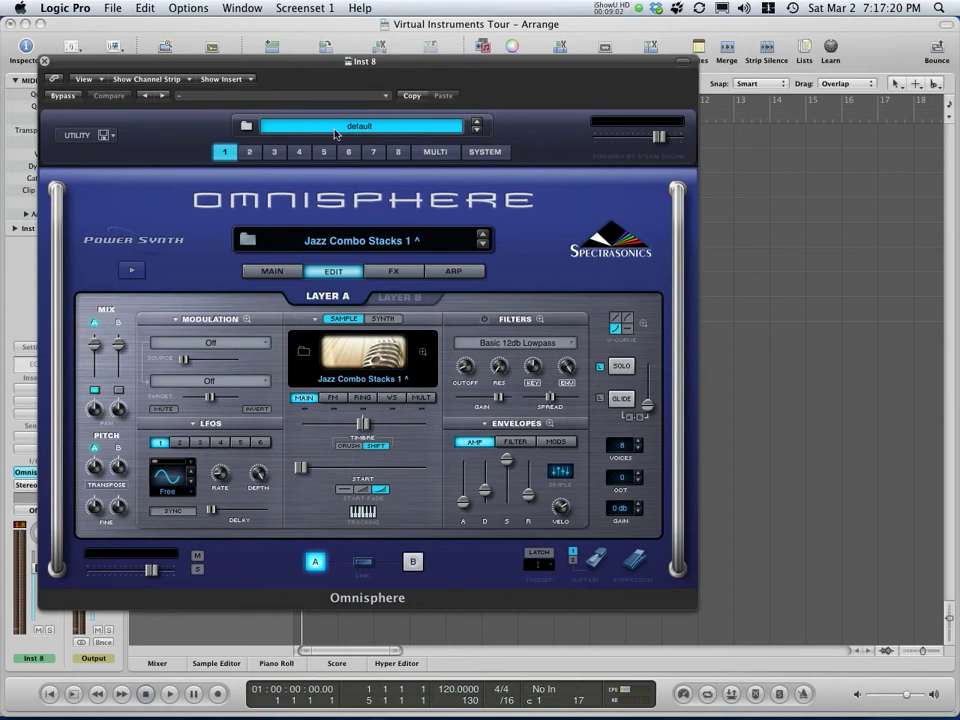
# Close Inst 8's Omnisphere, select track 7 and open its Alchemy instrument beside the tracks.
pyautogui.click(45, 61)
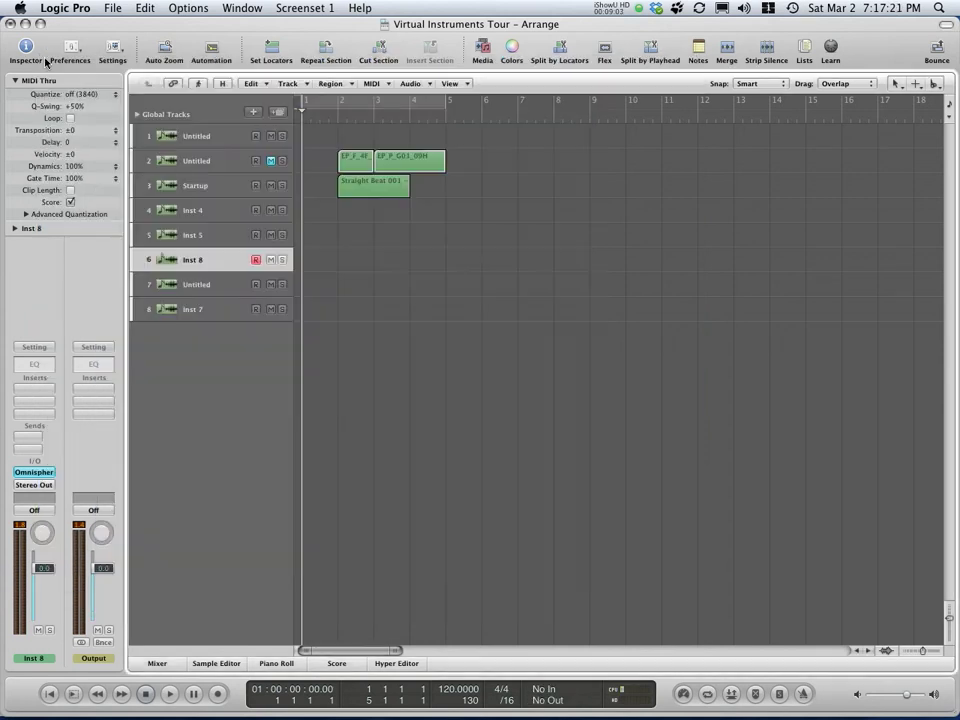
pyautogui.click(223, 286)
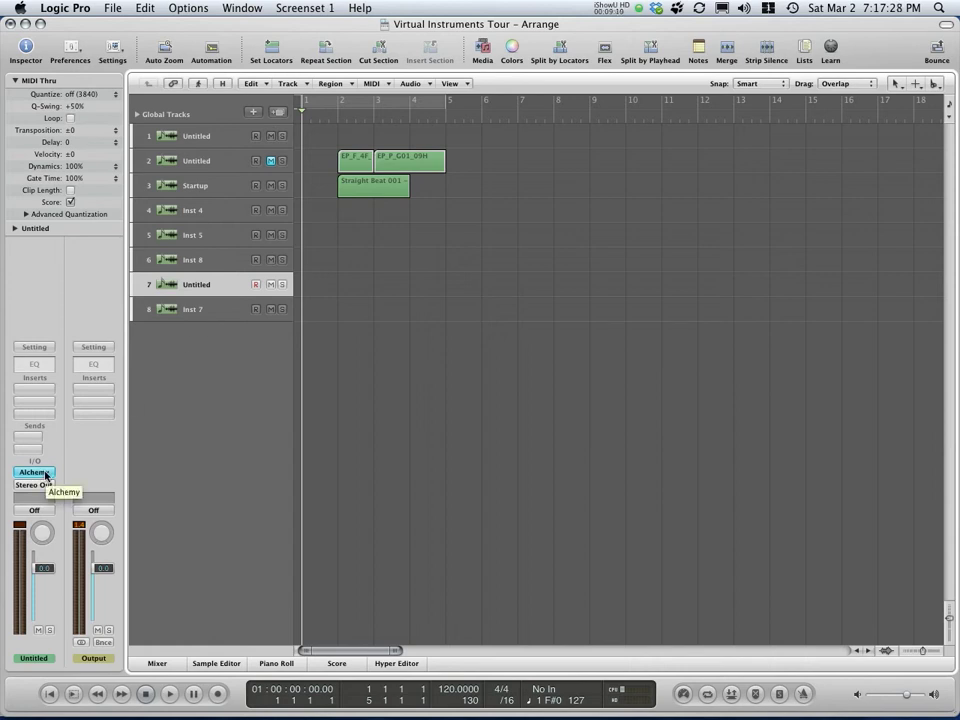
pyautogui.click(34, 472)
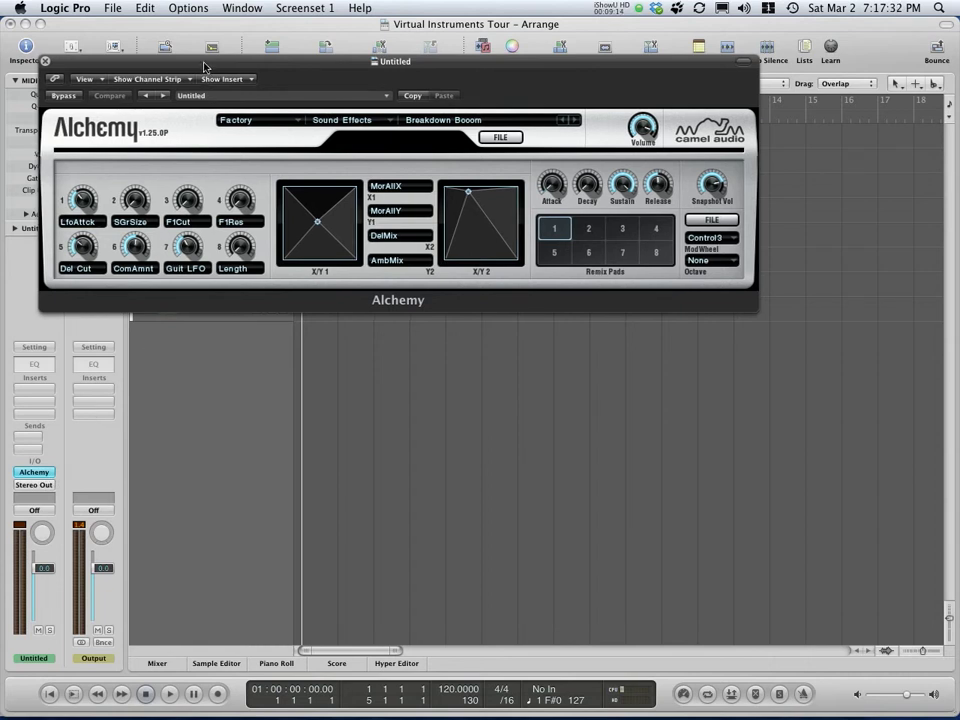
pyautogui.moveTo(203, 68); pyautogui.dragTo(423, 252)
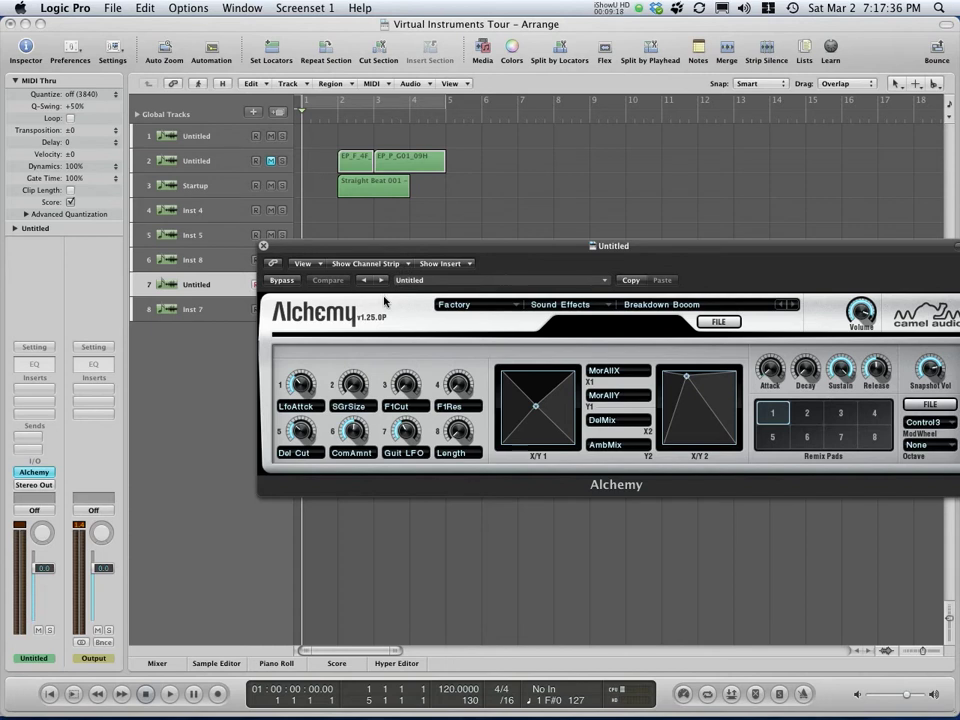
# Switch Alchemy to the Arpeggiated preset category, then back to Sound Effects.
pyautogui.click(608, 305)
pyautogui.click(628, 318)
pyautogui.moveTo(561, 251); pyautogui.dragTo(484, 252)
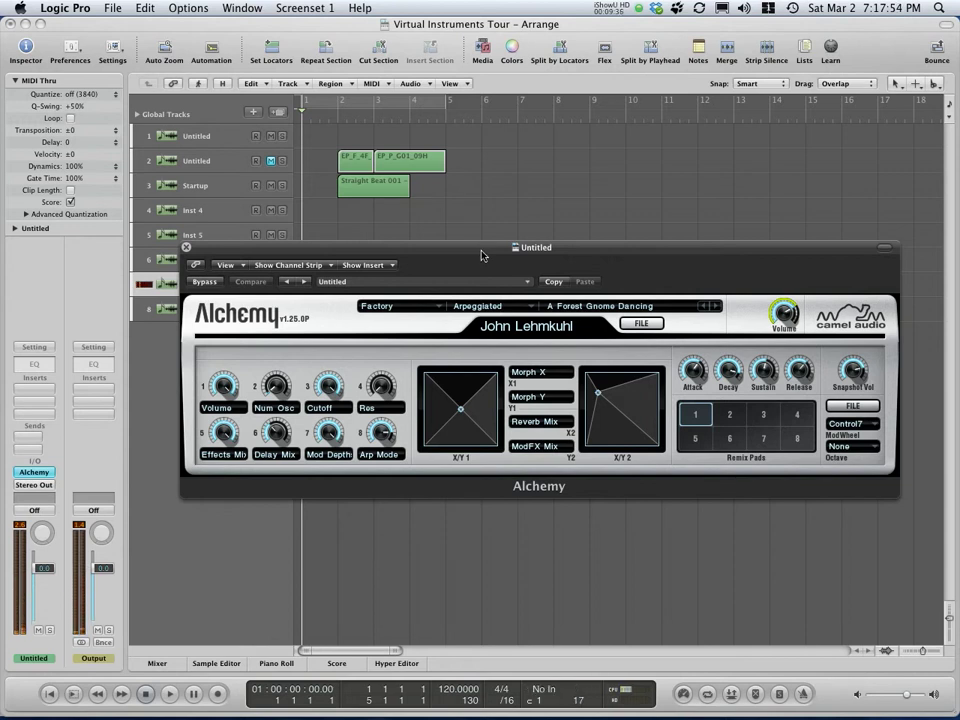
pyautogui.click(528, 306)
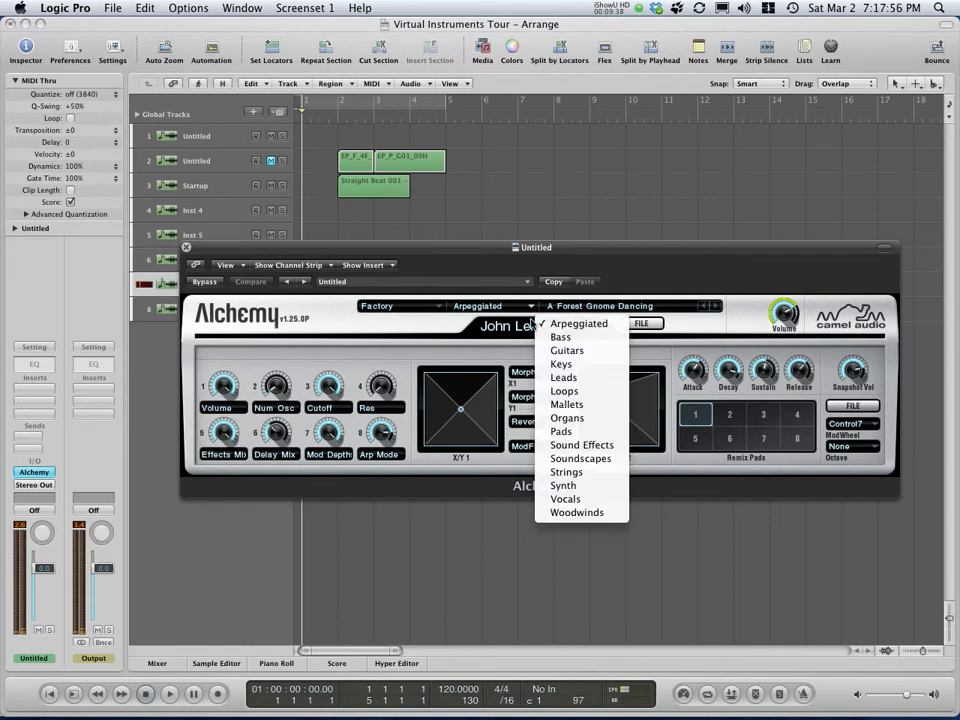
pyautogui.click(557, 447)
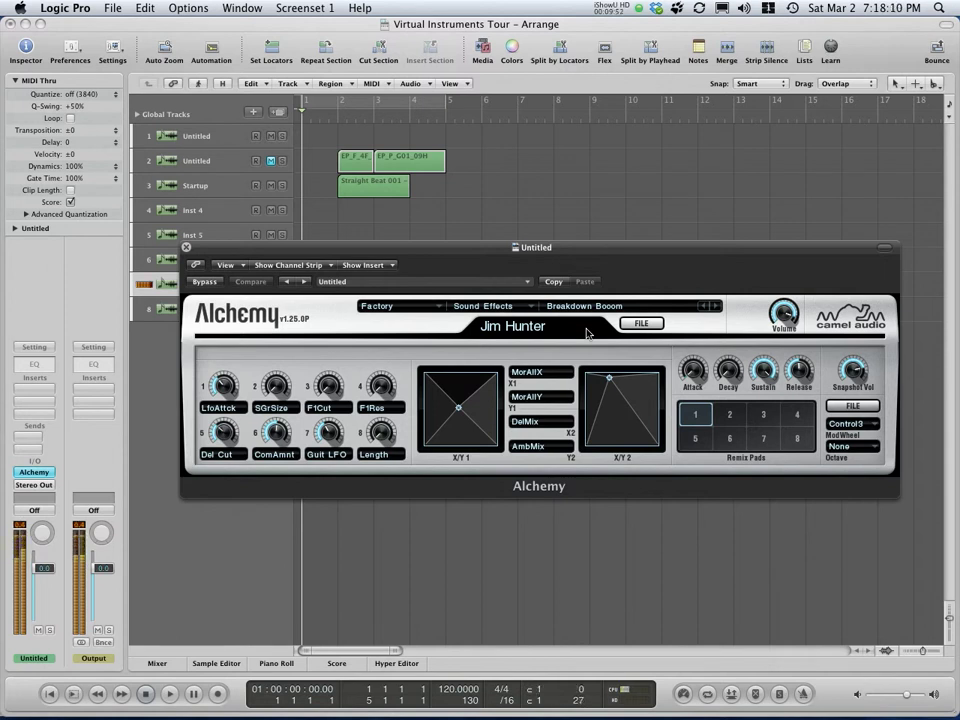
# Close the Alchemy window, reselect track 7 and shift the Arrange window down-left.
pyautogui.click(187, 248)
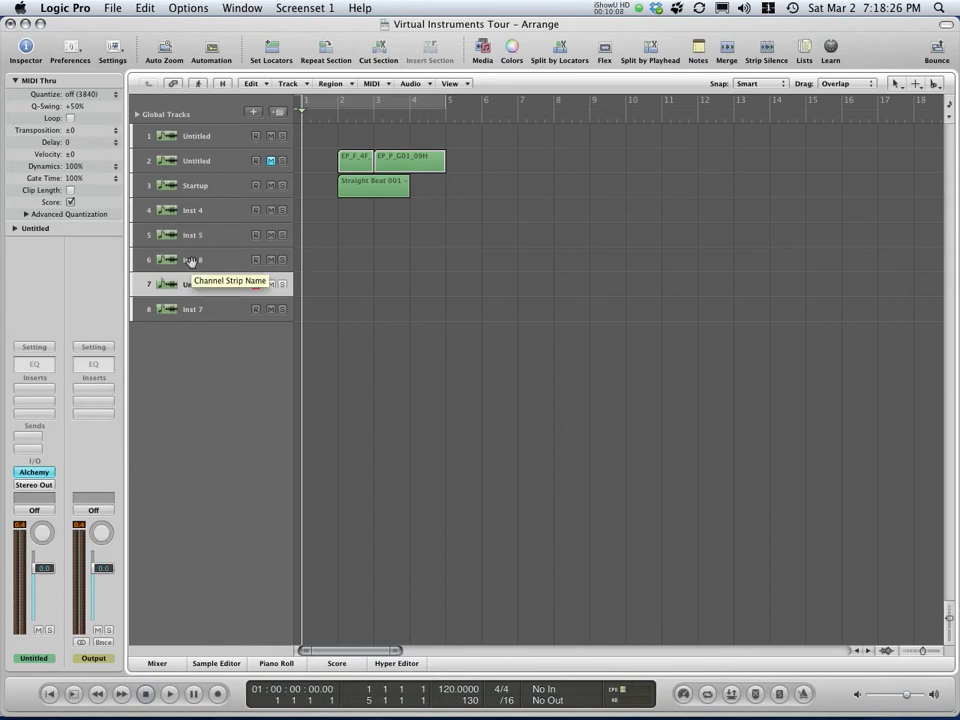
pyautogui.click(188, 308)
pyautogui.click(196, 286)
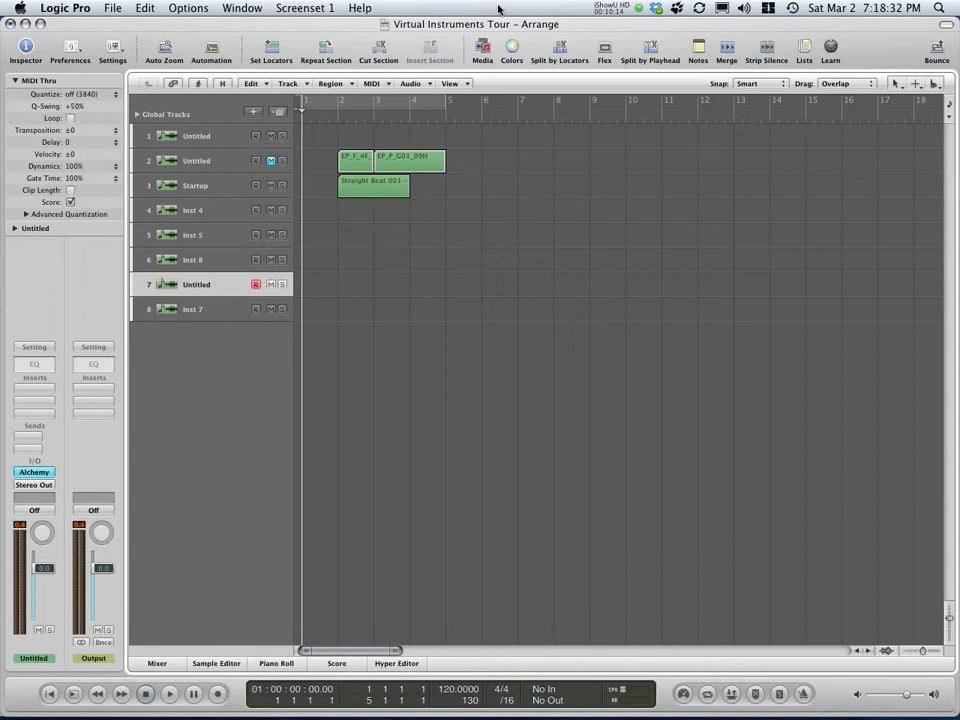
pyautogui.moveTo(499, 22); pyautogui.dragTo(484, 50)
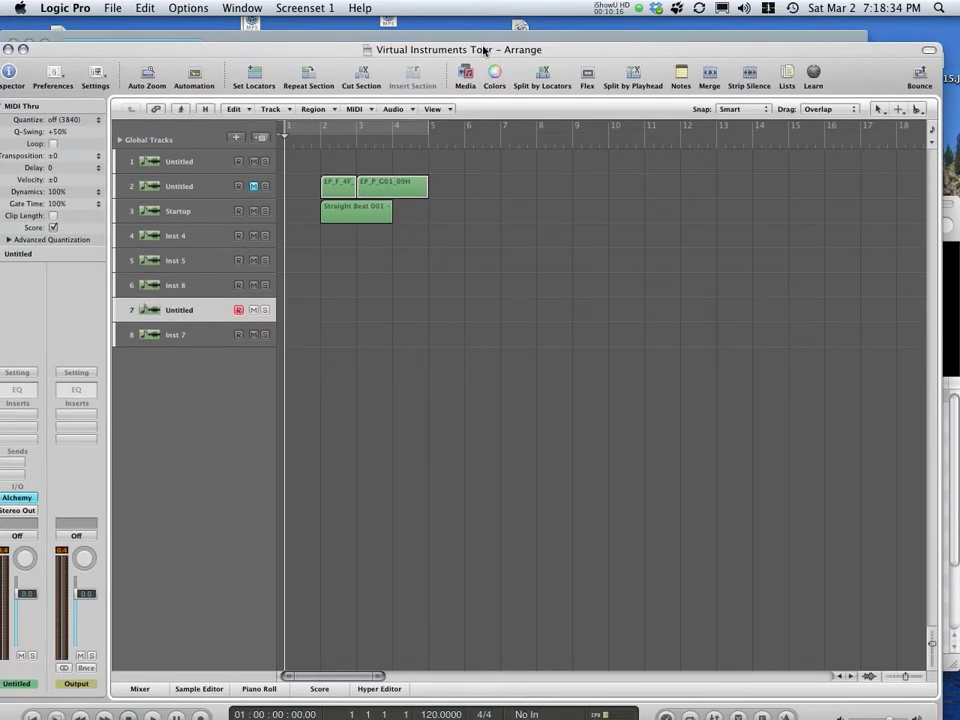